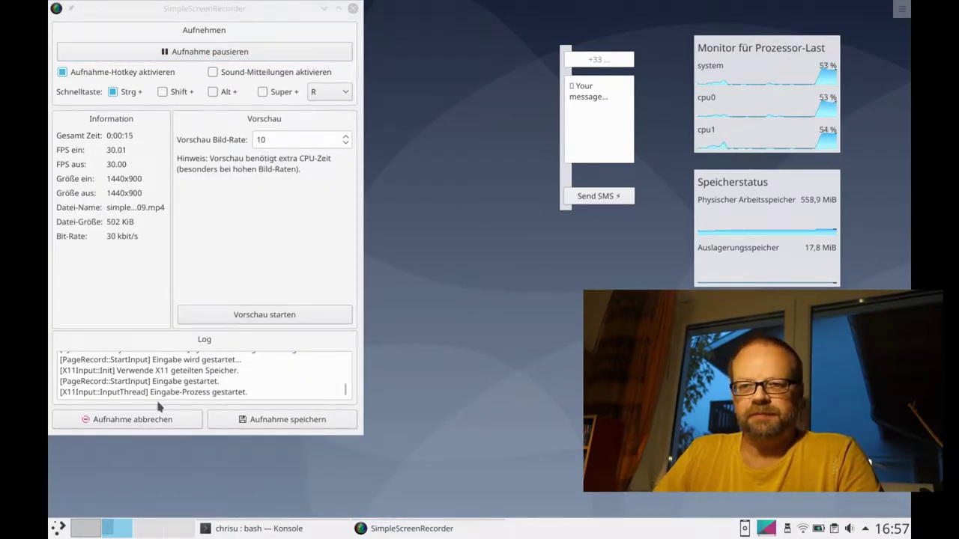
Step: Launch Inkscape (Vektorgrafikeditor) from the launcher's Anwendungen > Grafik category
click(57, 528)
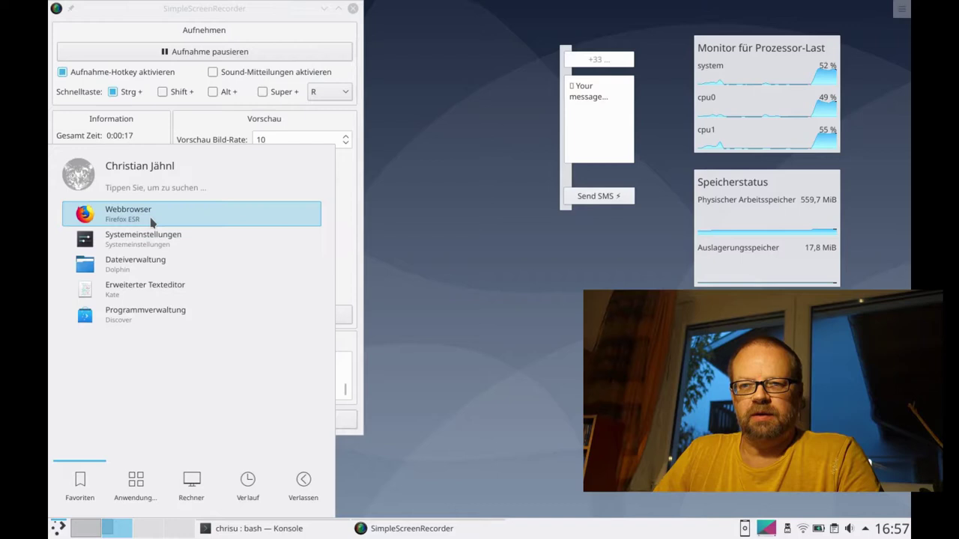
click(136, 483)
click(145, 322)
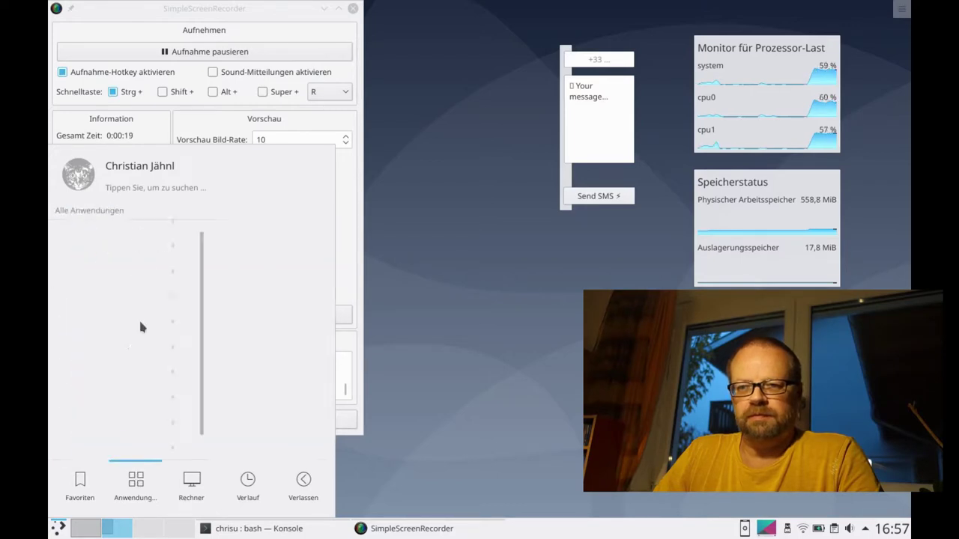
scroll(135, 392, down, 1)
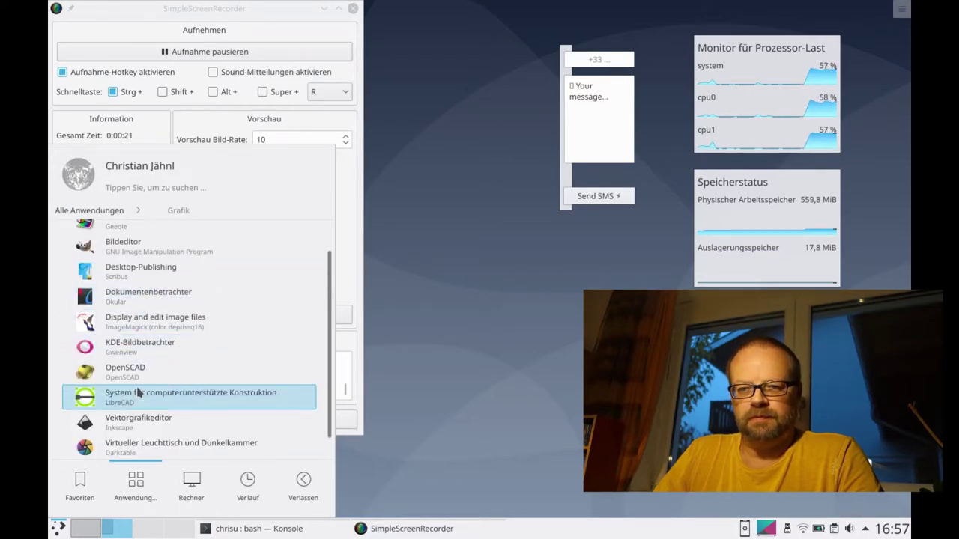
click(137, 409)
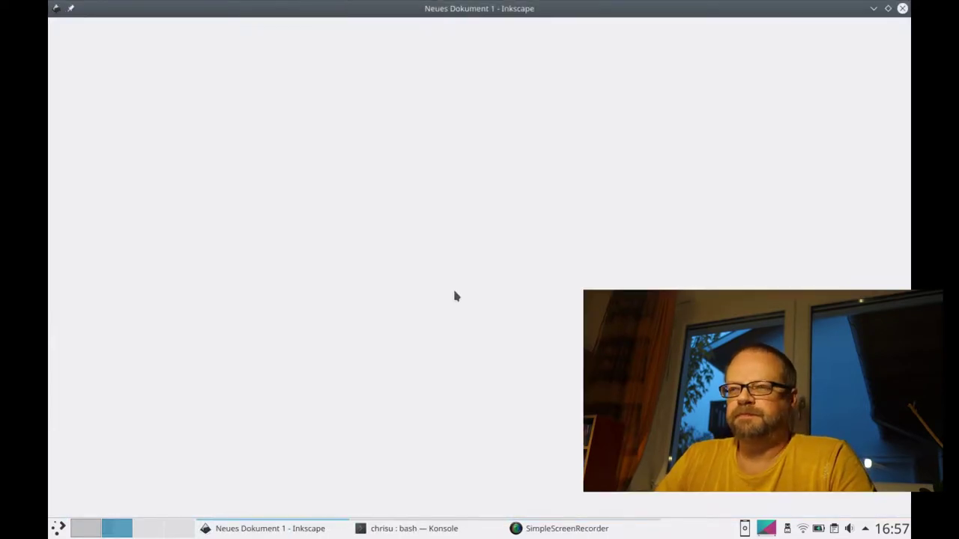
Step: Open the Erweiterungen menu on the blank Inkscape page to reach Laser Tools
scroll(454, 297, right, 1)
scroll(454, 297, right, 3)
scroll(454, 296, right, 2)
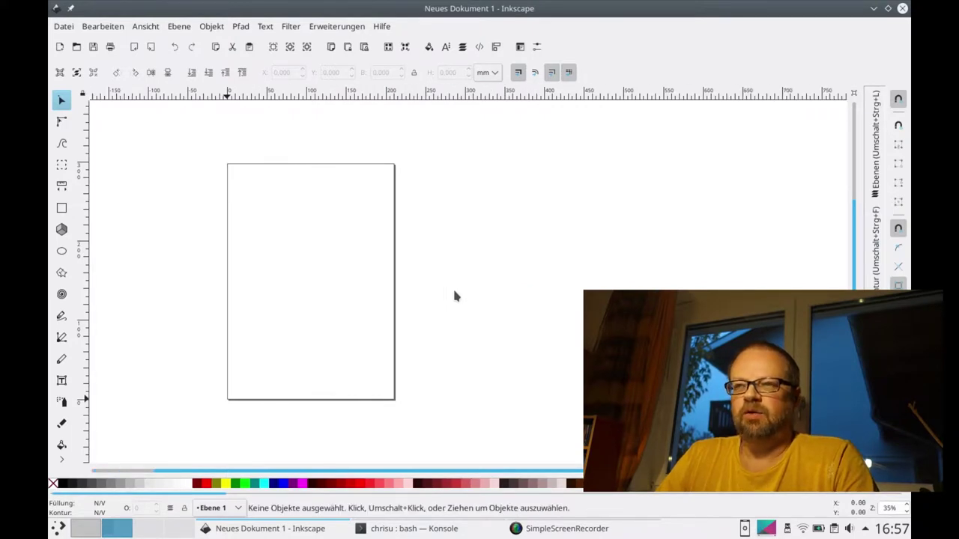
click(326, 29)
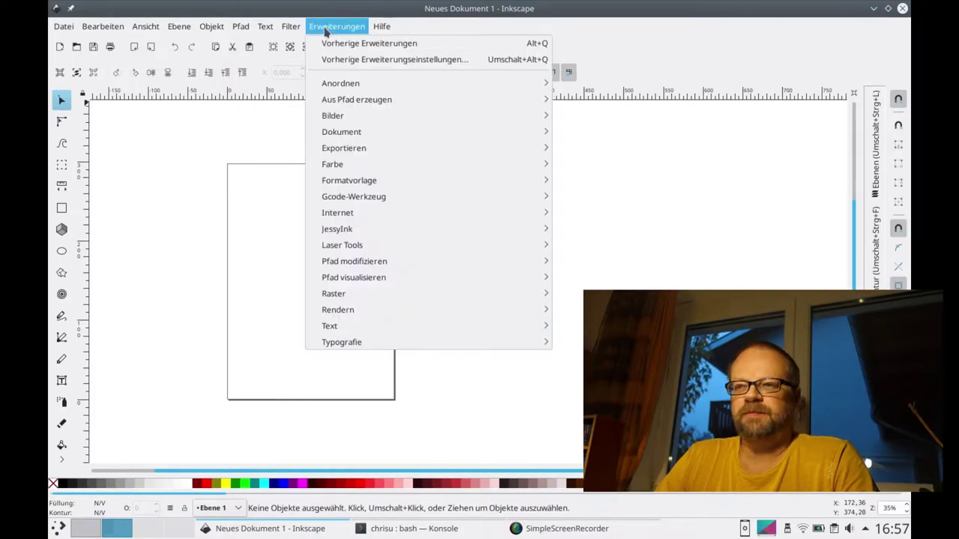
mouse_move(343, 245)
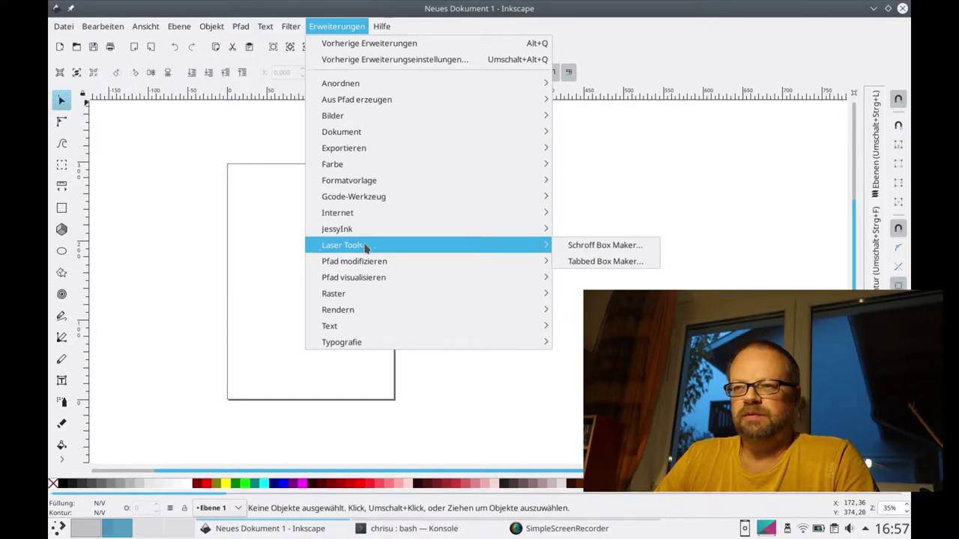
Step: Open Tabbed Box Maker with Box Dimensions left on Außen (outside measurements)
click(594, 262)
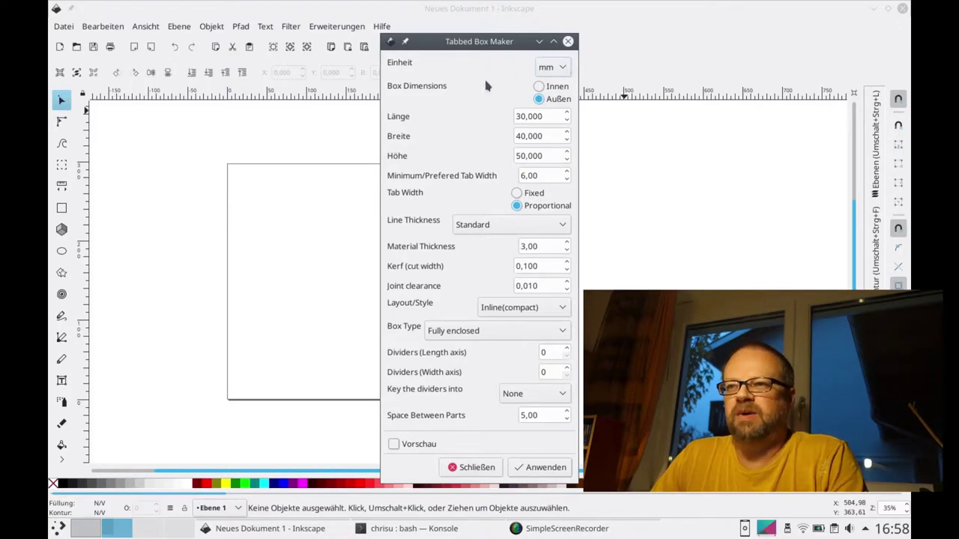
click(555, 89)
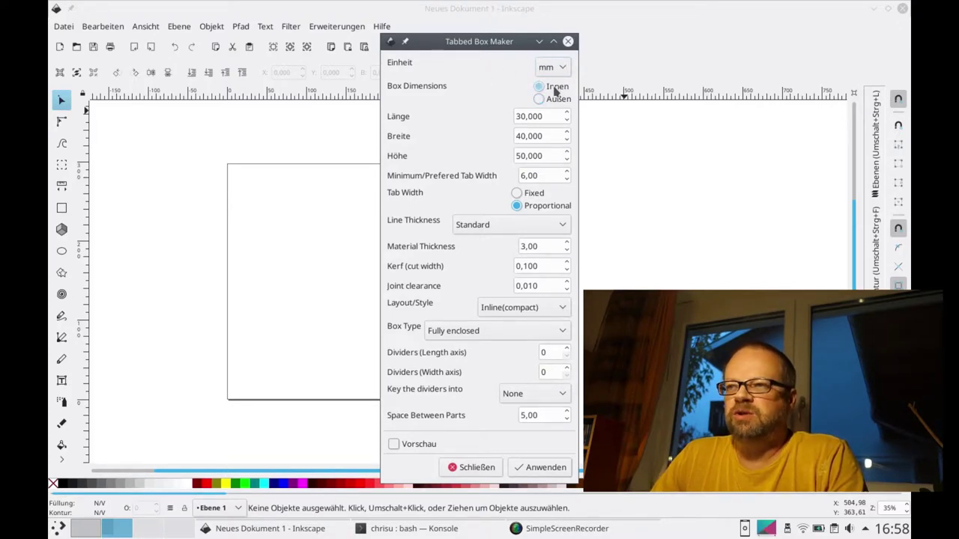
click(556, 101)
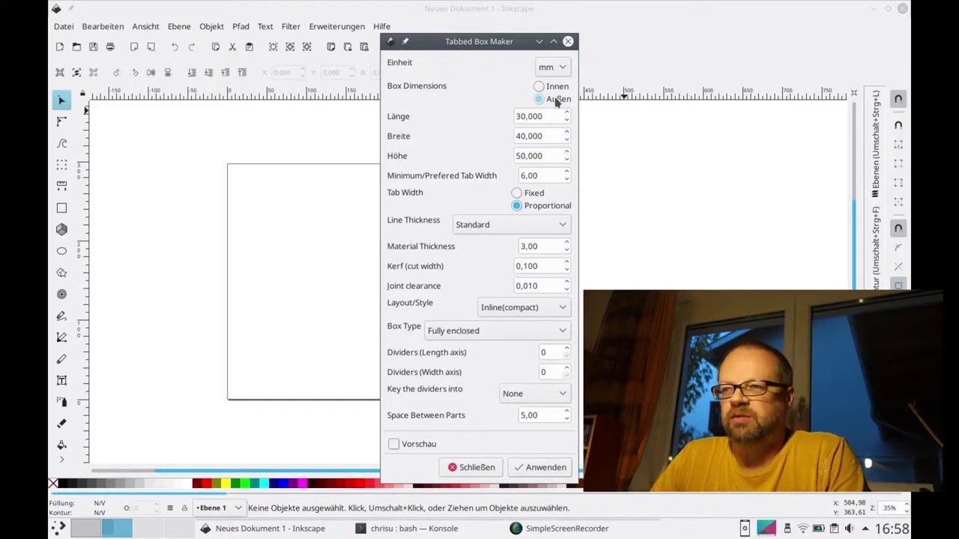
click(554, 99)
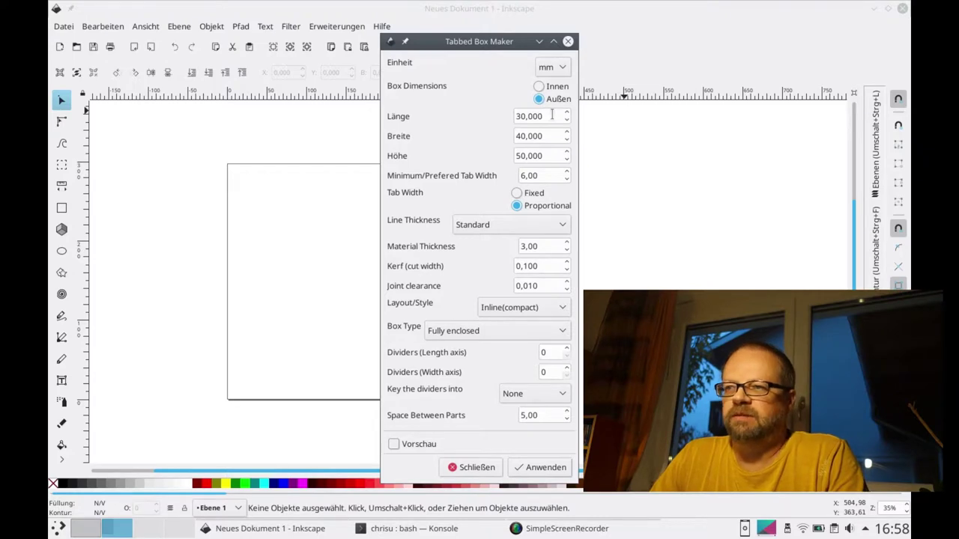
Step: Enter box dimensions Länge 100, Breite 50 and Höhe 30 mm
drag(552, 116, 454, 122)
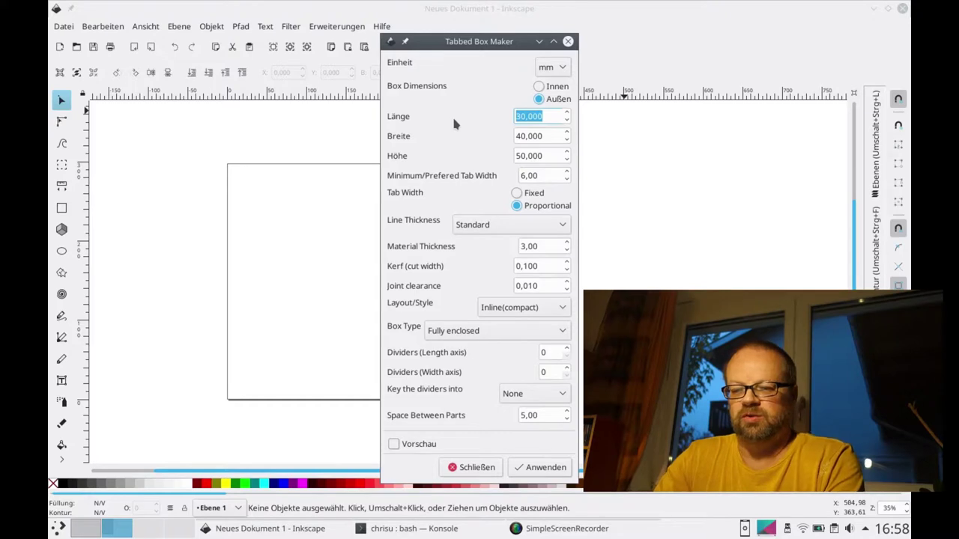
text(100)
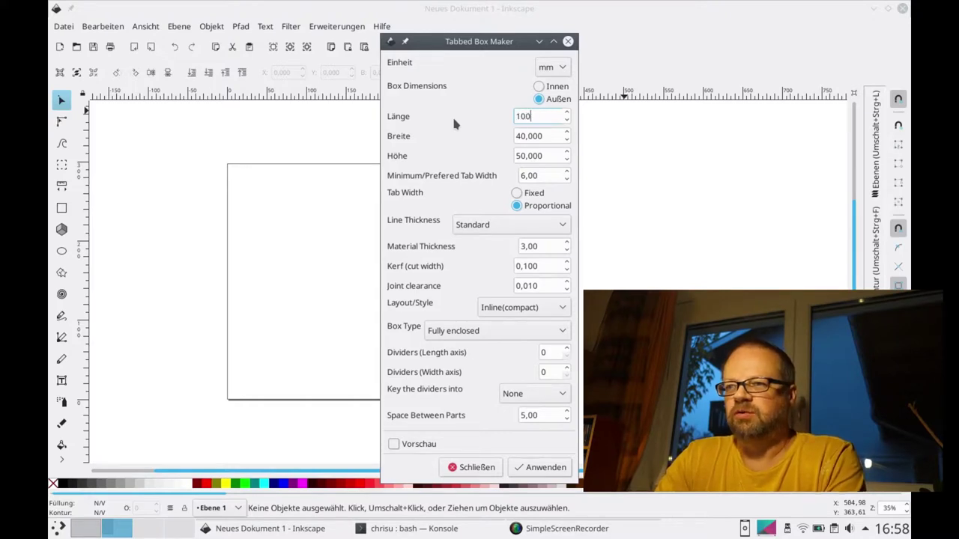
key(Tab)
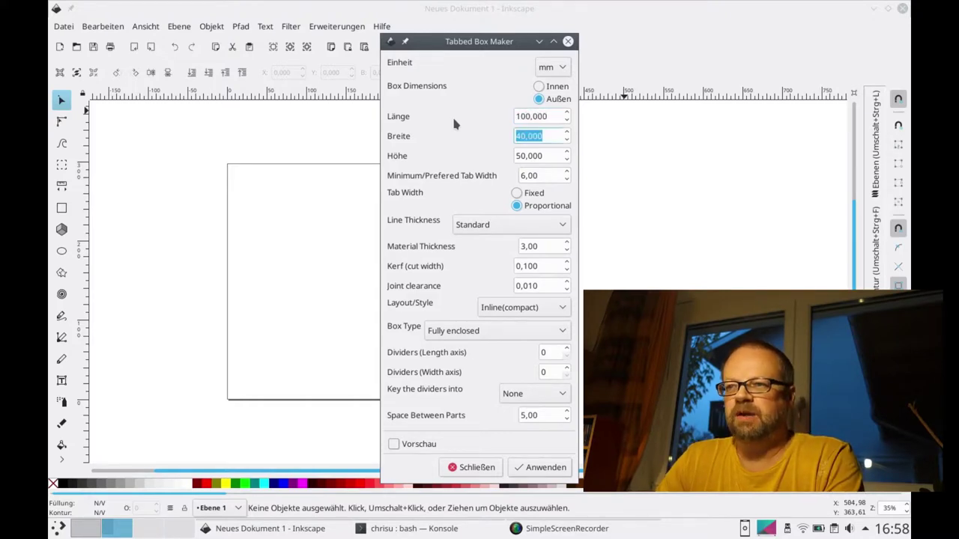
text(50)
key(Tab)
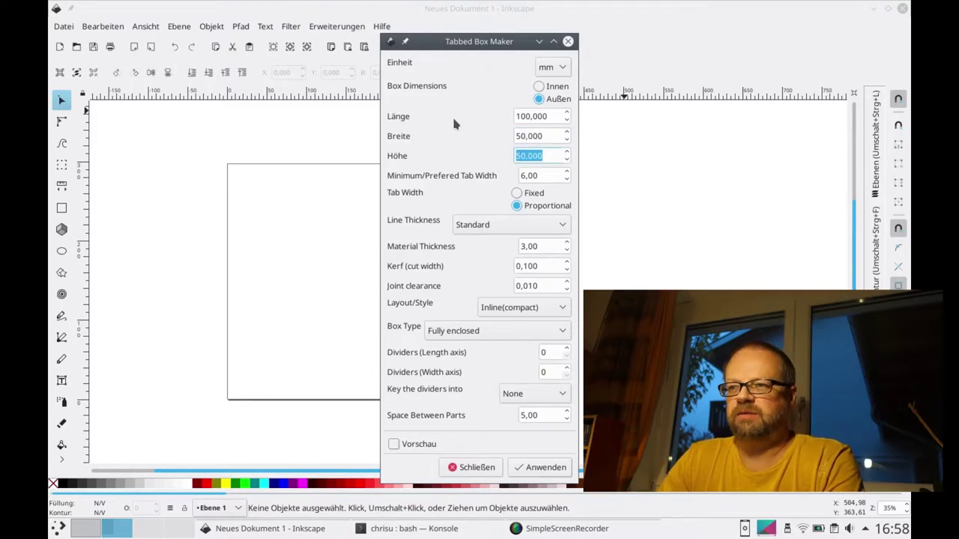
text(30)
key(Tab)
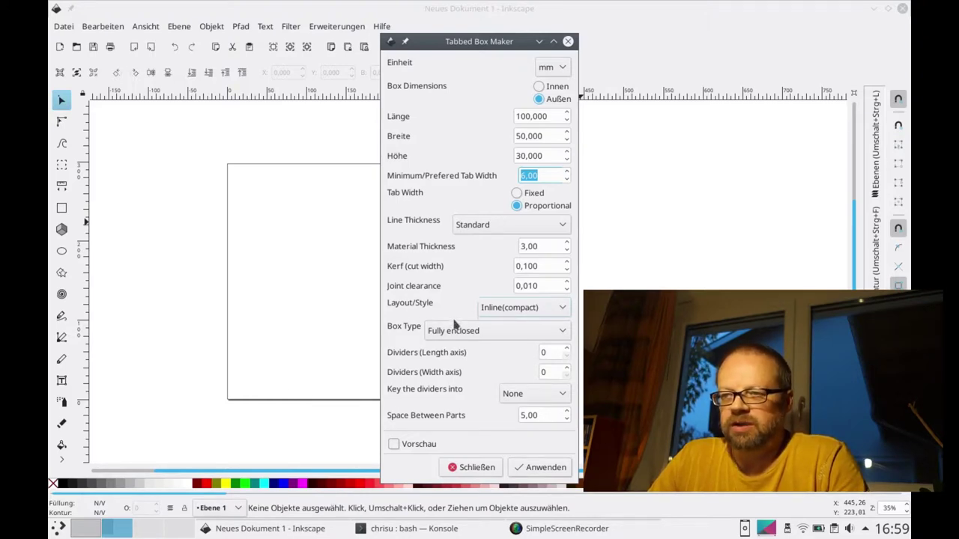
click(561, 336)
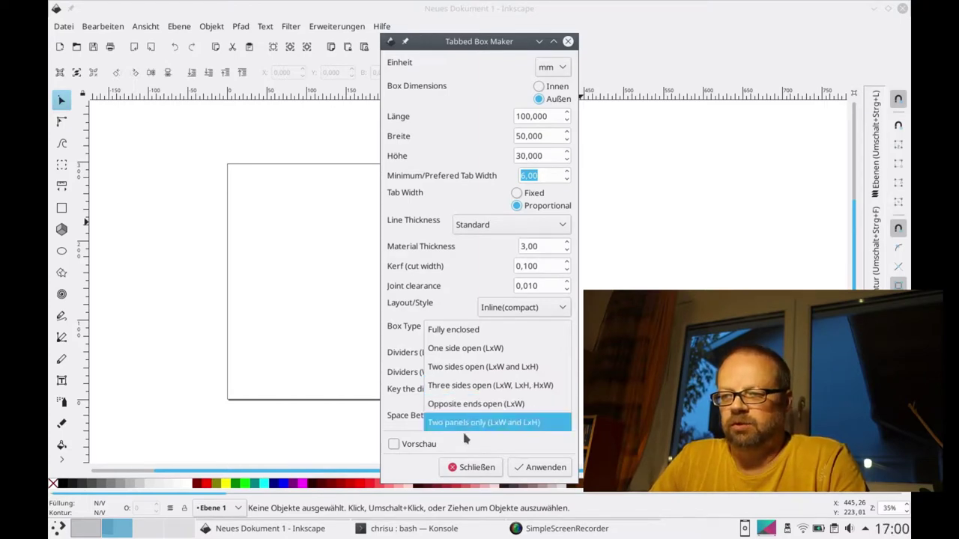
click(397, 342)
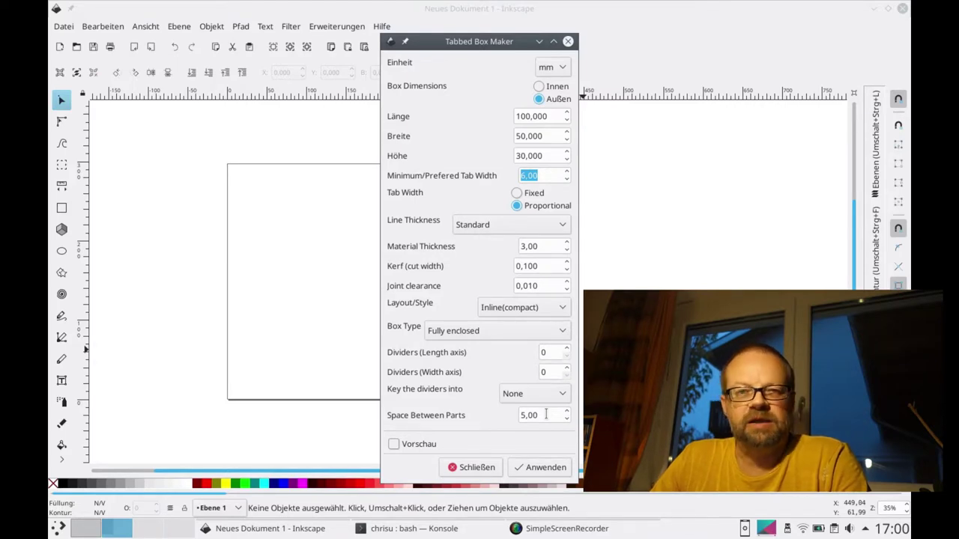
Step: Apply Tabbed Box Maker to draw the six panels, then zoom in on them
click(534, 472)
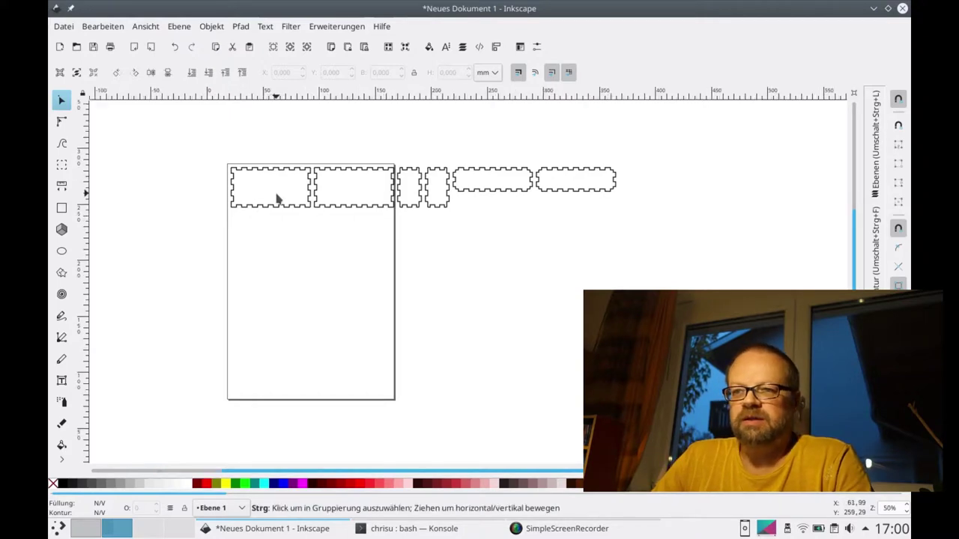
ctrl+scroll(277, 197, up, 4)
scroll(277, 199, up, 2)
shift+scroll(277, 198, up, 1)
scroll(276, 199, left, 1)
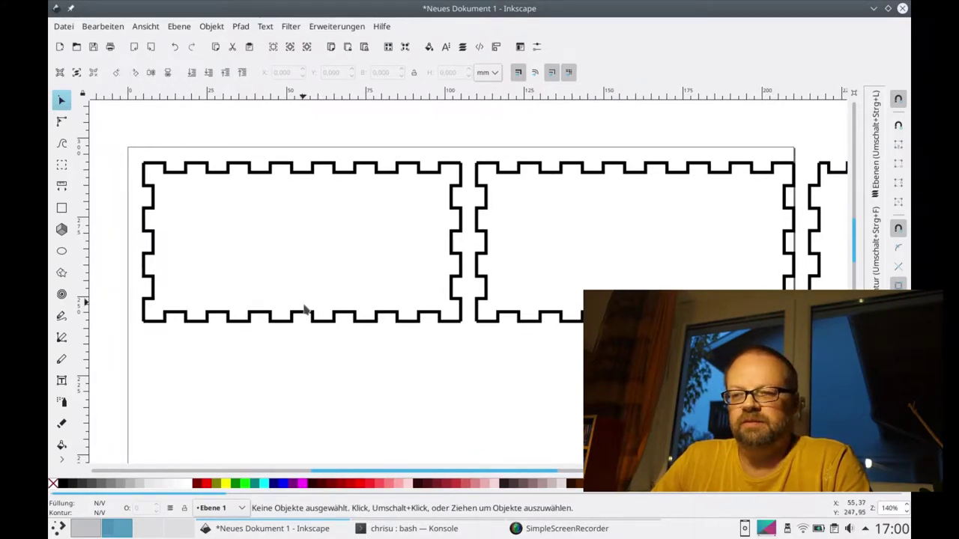
Step: Group the first large panel's four edge paths via Objekt > Gruppieren and move it
drag(316, 320, 314, 367)
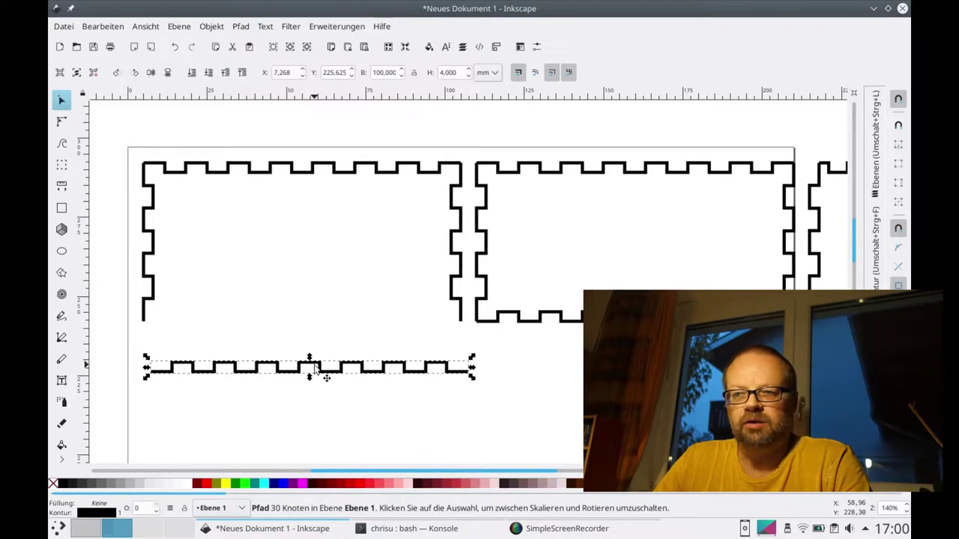
key(ctrl+z)
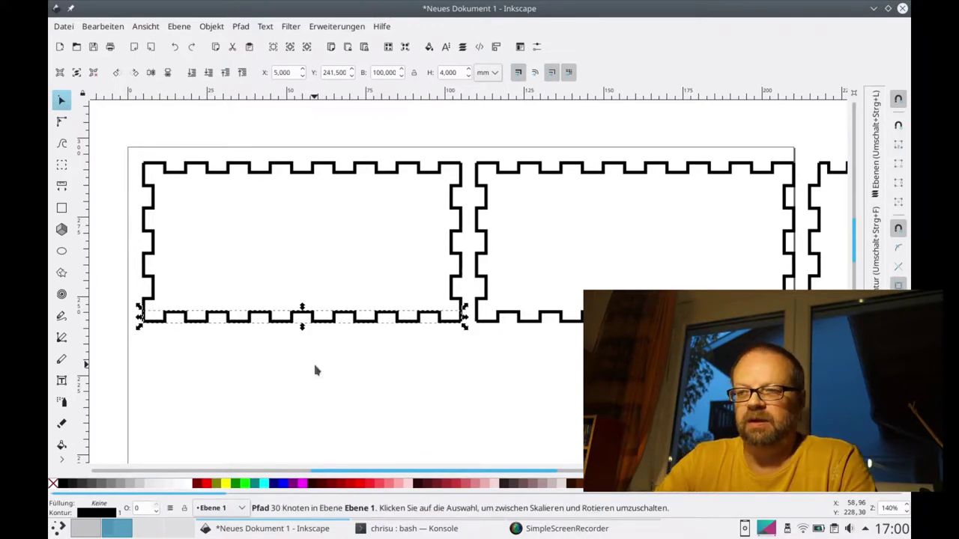
click(313, 360)
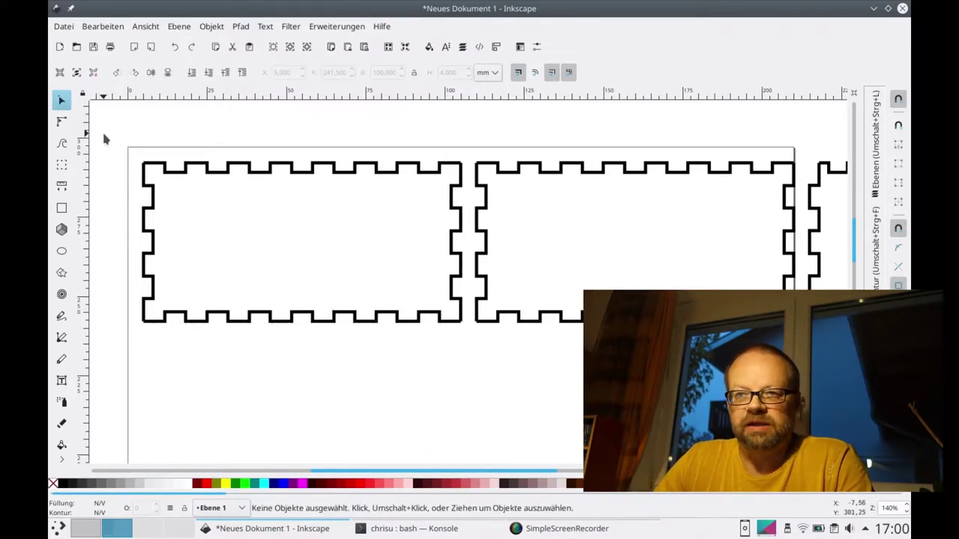
drag(104, 134, 472, 379)
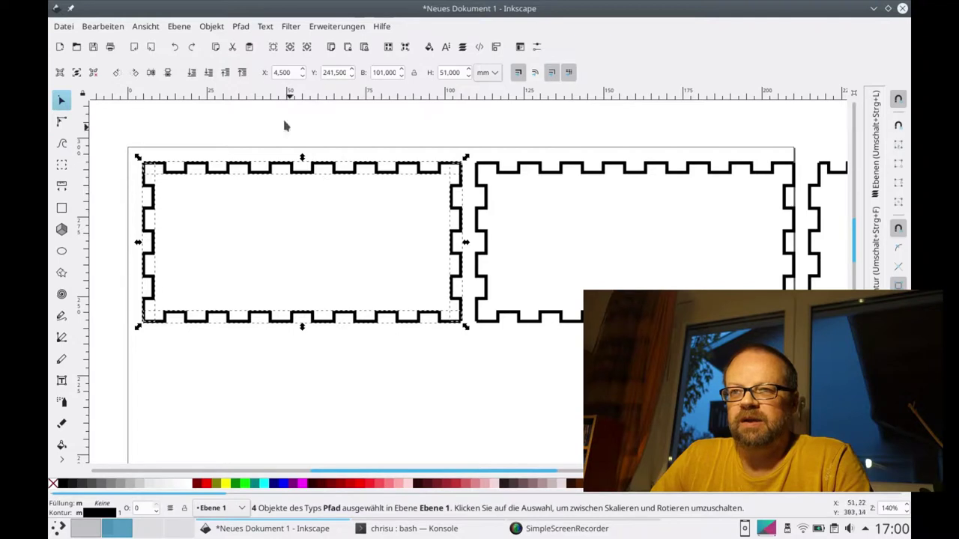
click(213, 26)
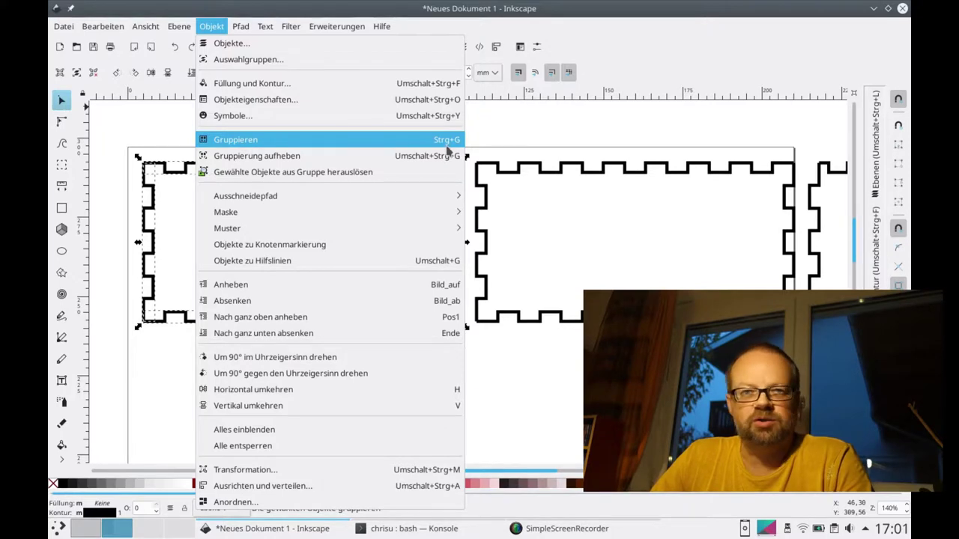
click(247, 143)
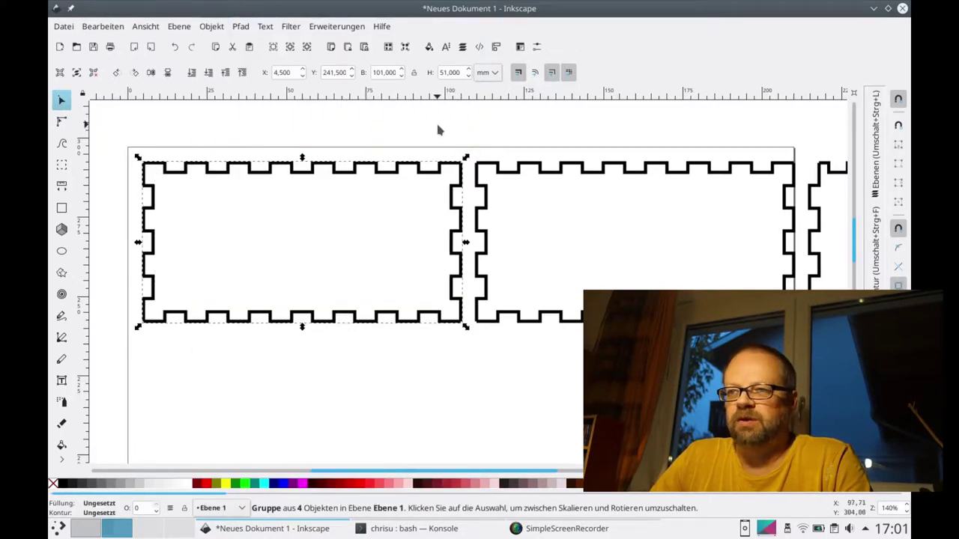
drag(385, 179, 388, 242)
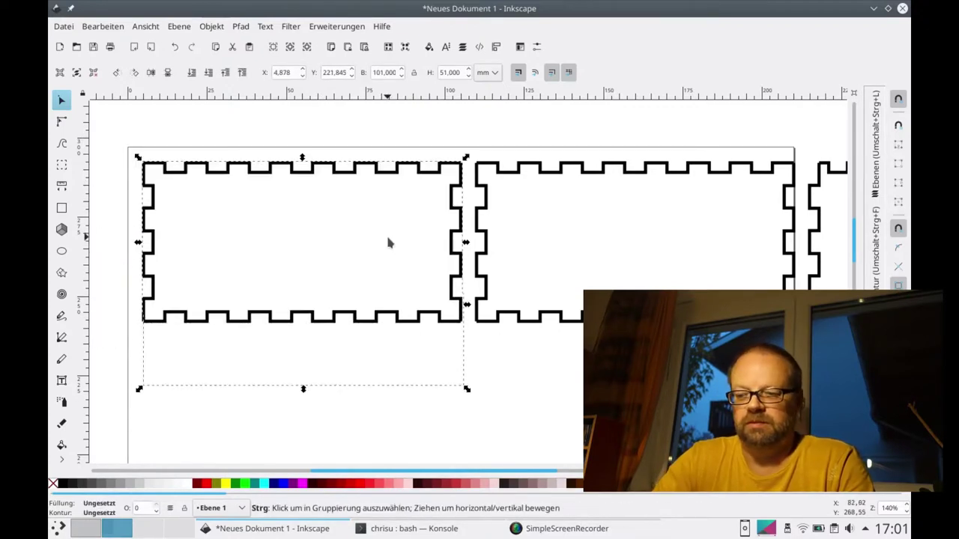
Step: Group the second large panel's edges, then the narrow panel's edges, with Ctrl+G
drag(471, 135, 806, 358)
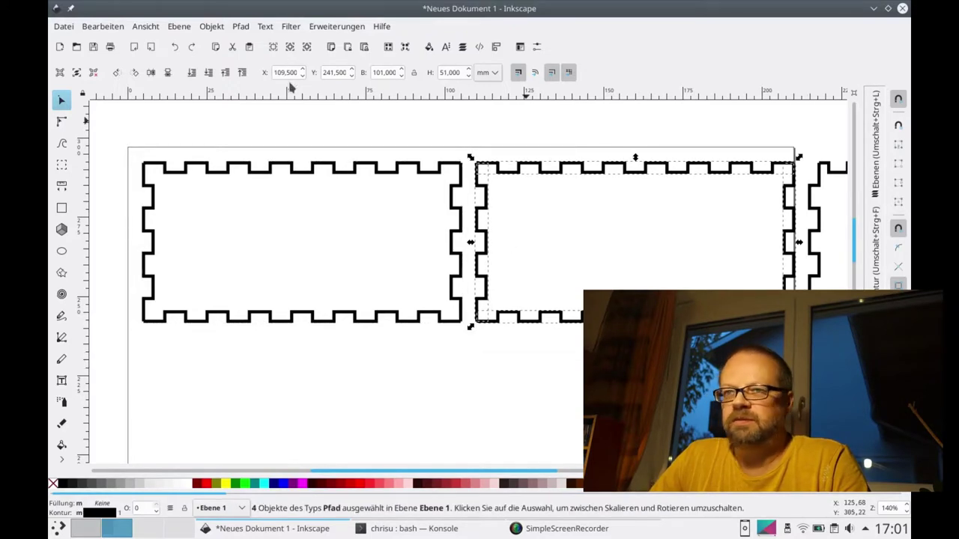
key(ctrl+g)
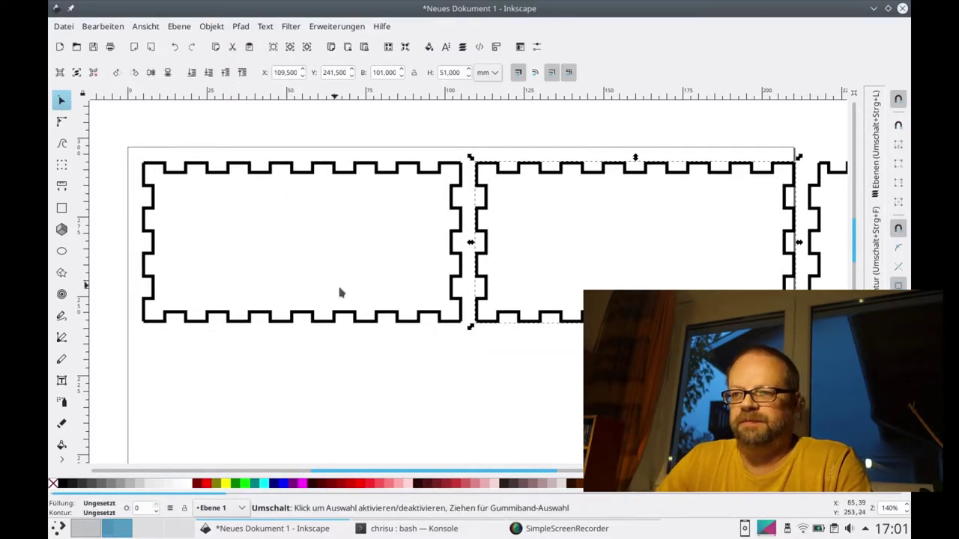
scroll(362, 303, right, 5)
scroll(362, 304, right, 8)
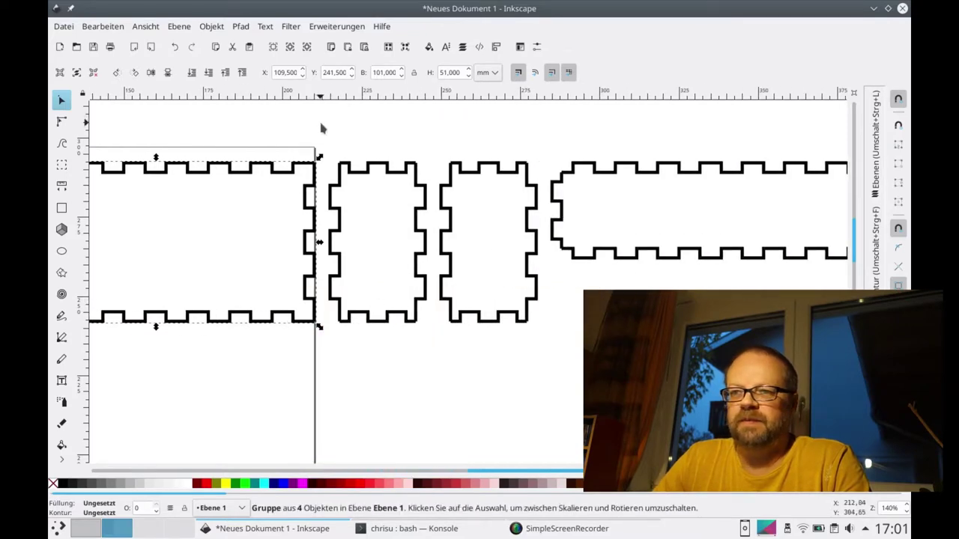
drag(320, 124, 433, 360)
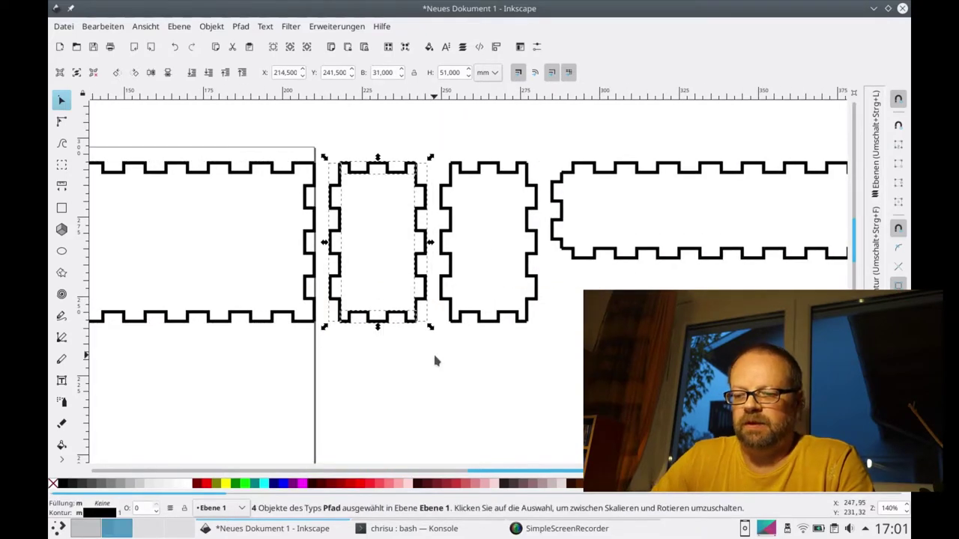
drag(436, 354, 541, 129)
key(ctrl+g)
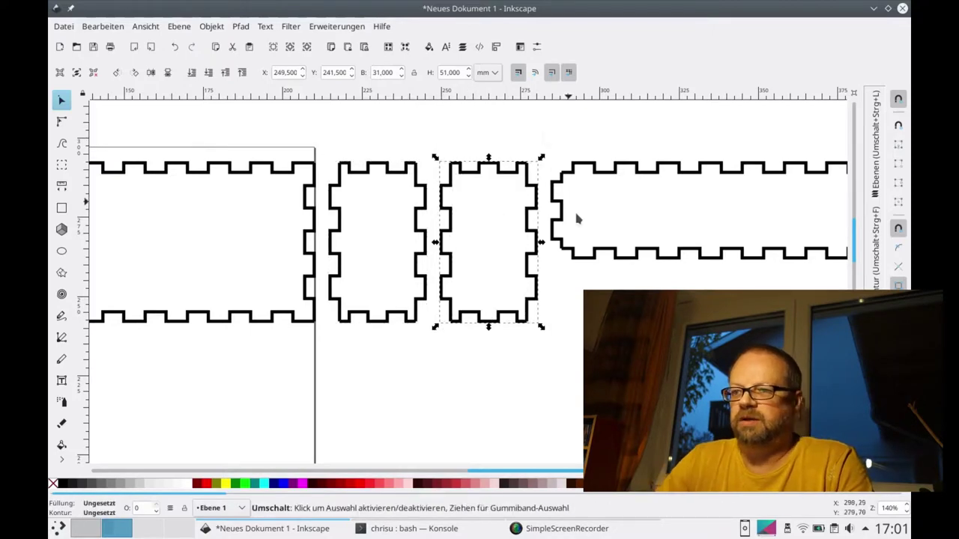
Step: Group the remaining large piece and the last long side panel, then view all pieces
scroll(577, 219, right, 5)
mouse_move(331, 120)
mouse_down()
mouse_move(726, 325)
mouse_move(660, 302)
mouse_up()
key(ctrl+g)
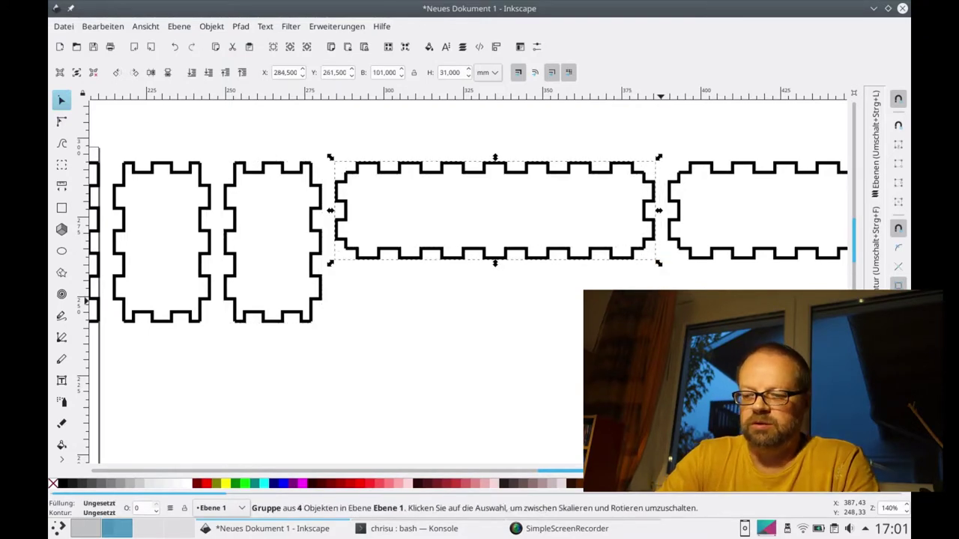
scroll(663, 303, down, 3)
scroll(663, 303, up, 4)
scroll(663, 304, right, 4)
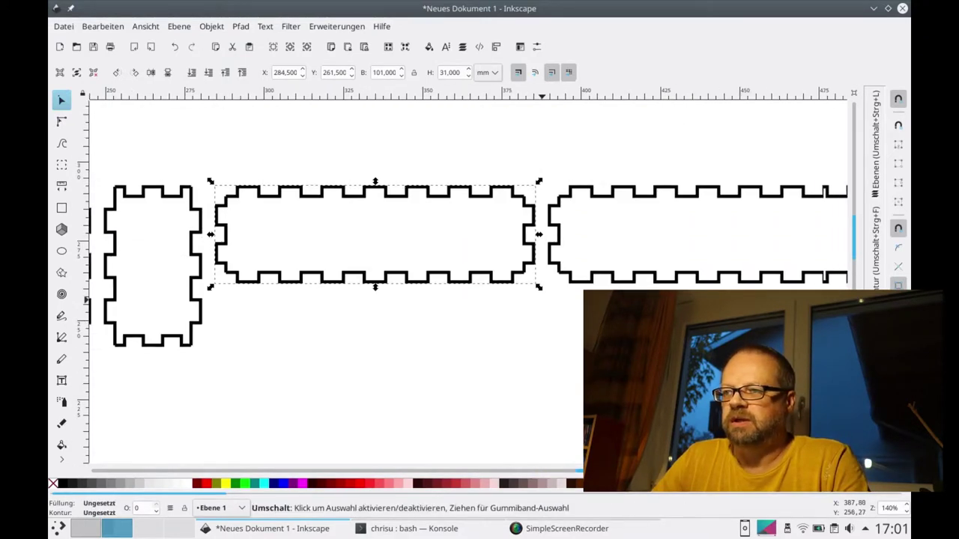
scroll(663, 303, right, 4)
drag(805, 138, 424, 327)
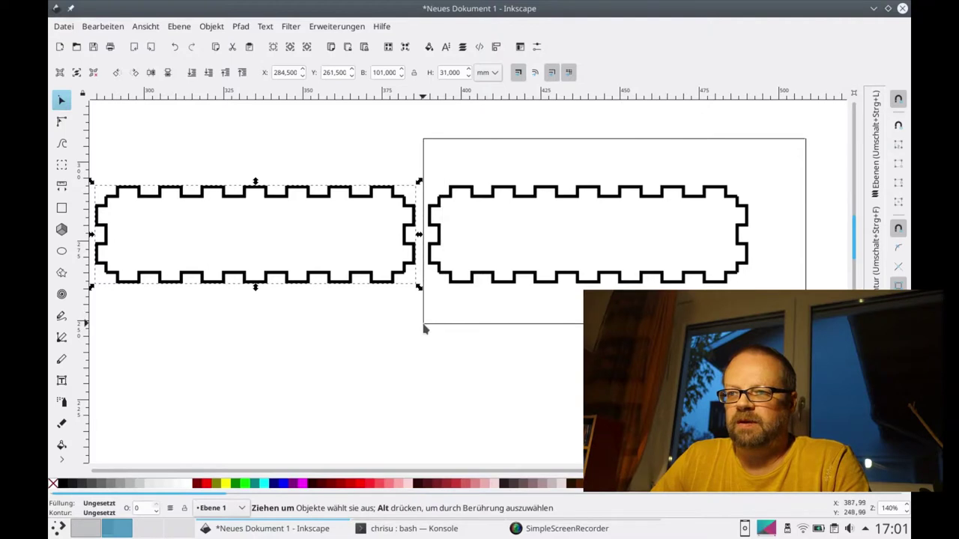
key(ctrl+g)
scroll(424, 328, down, 2)
scroll(423, 327, down, 1)
scroll(423, 327, down, 1)
scroll(424, 327, down, 1)
scroll(423, 327, right, 2)
scroll(423, 327, left, 3)
scroll(423, 328, left, 1)
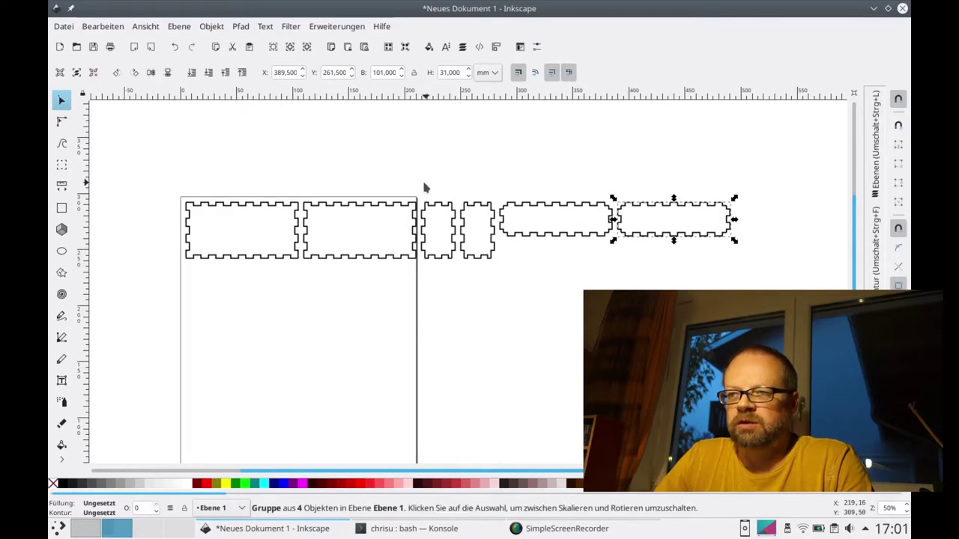
Step: Move the two small panels below the large panels and nudge them left
drag(417, 172, 529, 294)
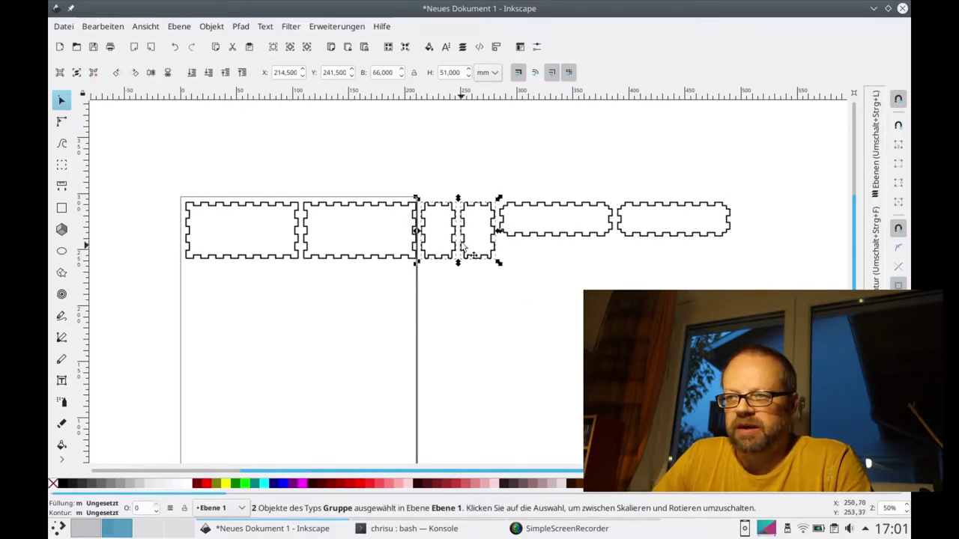
drag(463, 235, 228, 305)
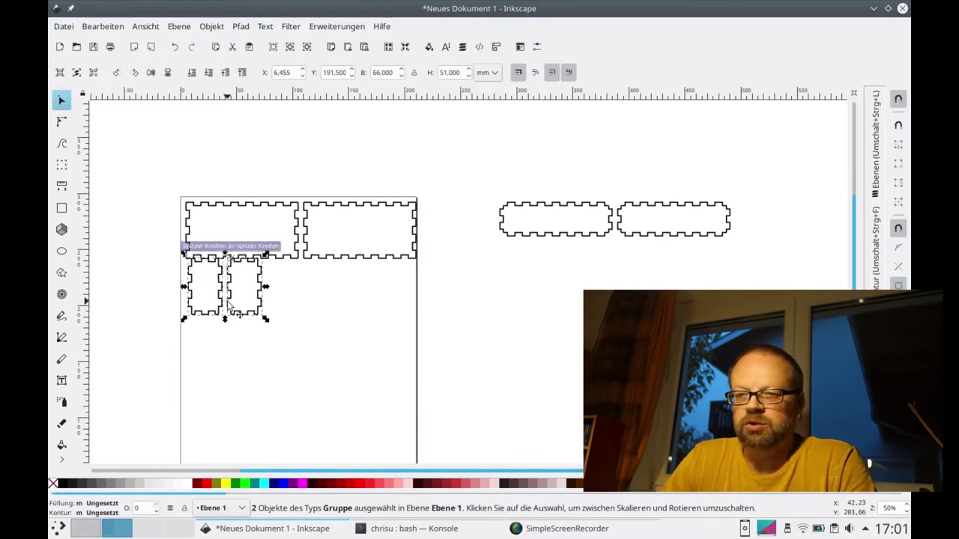
drag(227, 301, 227, 302)
key(Left)
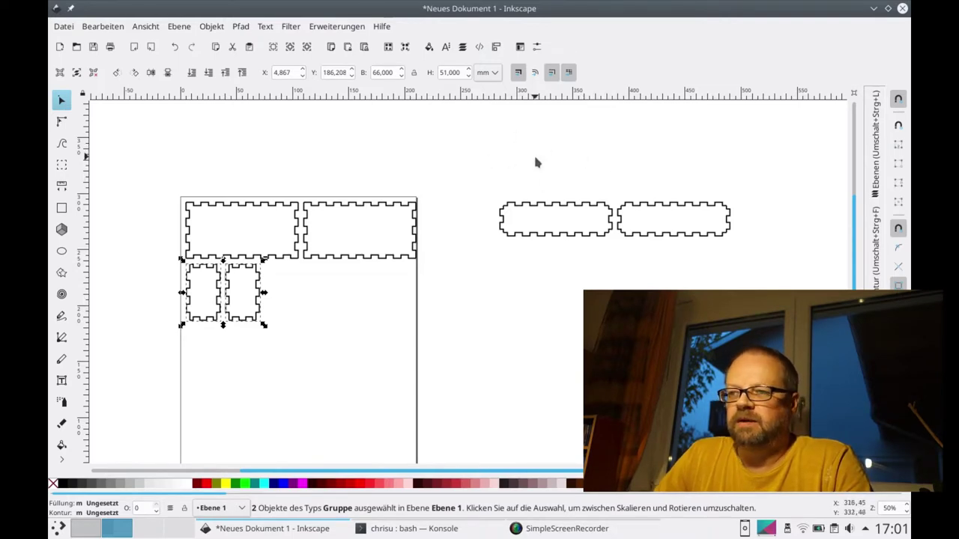
Step: Stack the two long panels and place them on the page beside the small panels
mouse_move(658, 216)
mouse_down()
mouse_move(610, 272)
mouse_move(550, 272)
mouse_move(541, 262)
mouse_up()
key(Up)
key(Up)
key(Up)
key(Up)
key(Up)
key(Up)
key(Up)
key(Up)
key(Right)
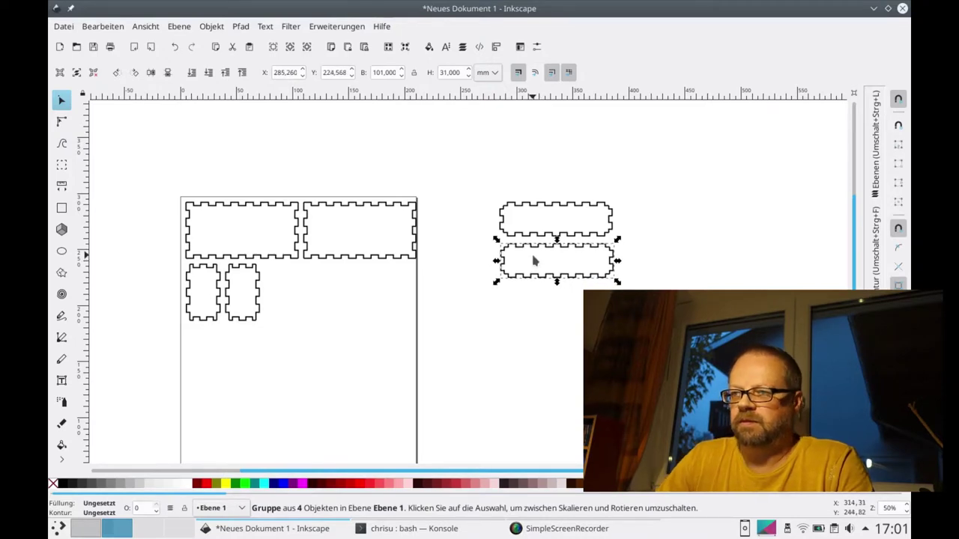
drag(462, 164, 626, 292)
drag(589, 242, 382, 303)
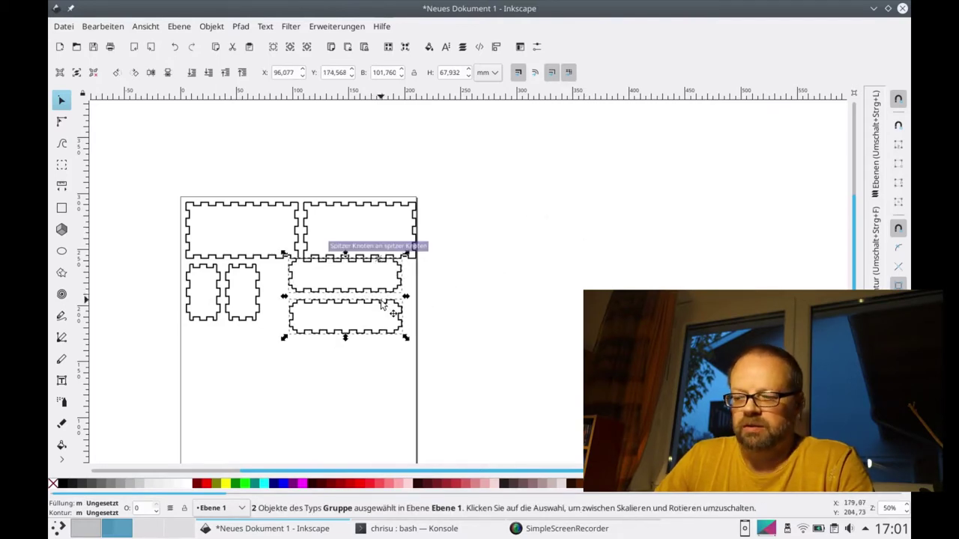
key(Down)
key(Down)
key(Down)
key(Down)
key(Down)
key(Down)
key(Down)
key(Down)
key(Down)
key(Down)
key(Down)
key(Down)
key(Down)
key(Down)
key(Down)
key(Down)
key(Down)
key(Down)
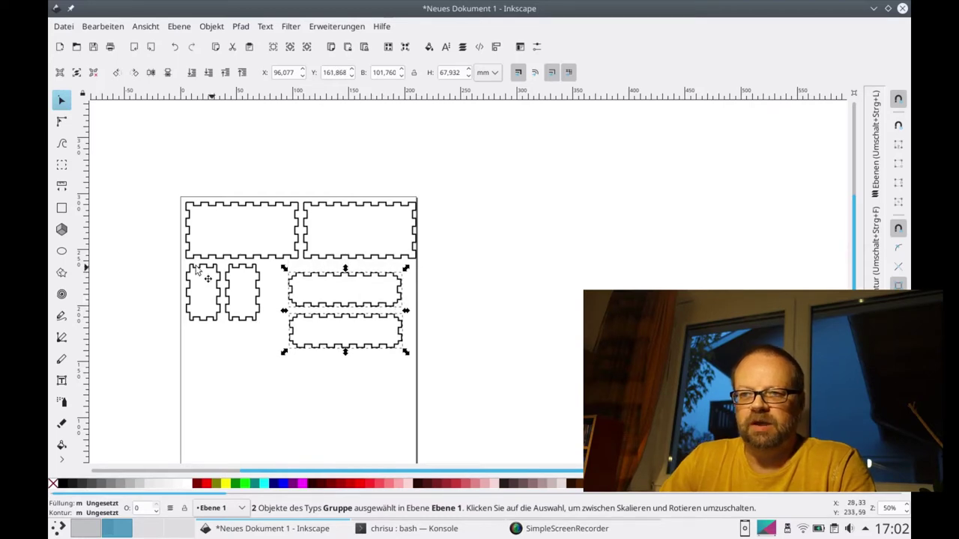
Step: Nudge the small panels right and down, then select all six panels
drag(150, 337, 272, 261)
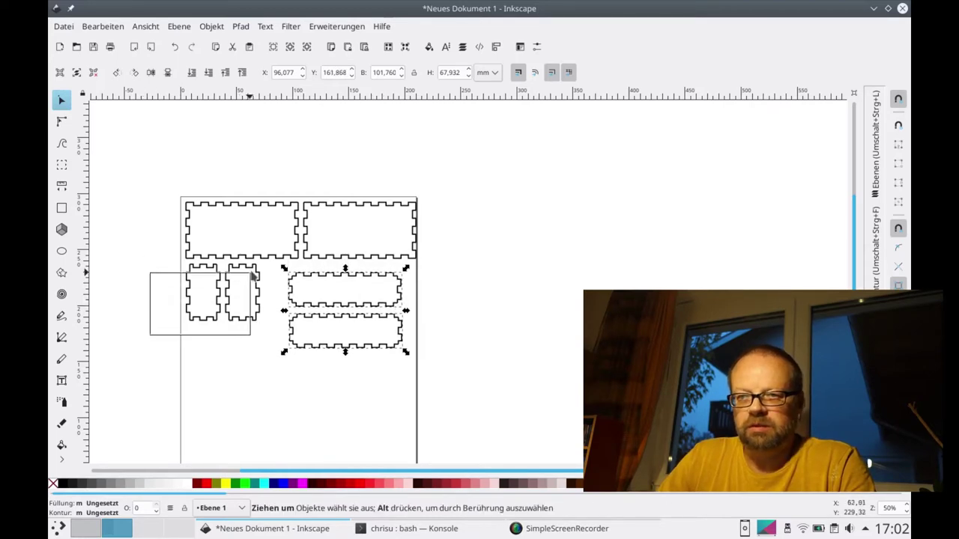
key(Down)
key(Down)
key(Down)
key(Down)
key(Down)
key(Down)
key(Down)
key(Down)
key(Down)
key(Right)
key(Right)
key(Right)
key(Right)
key(Right)
key(Right)
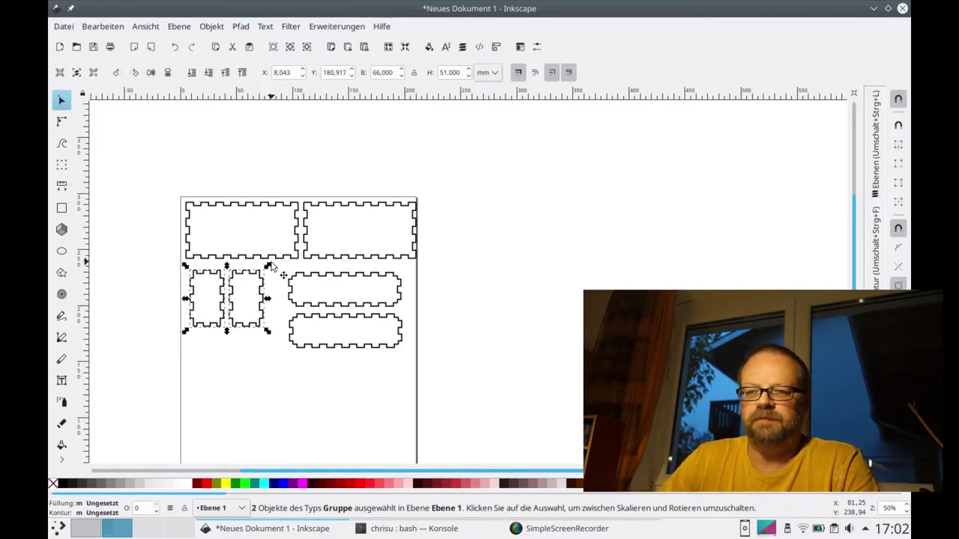
click(155, 246)
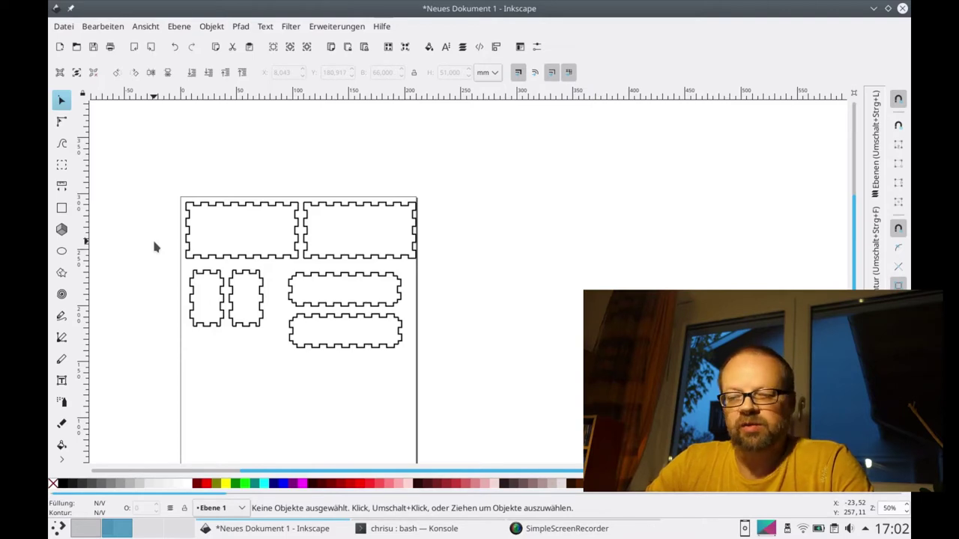
drag(132, 167, 487, 411)
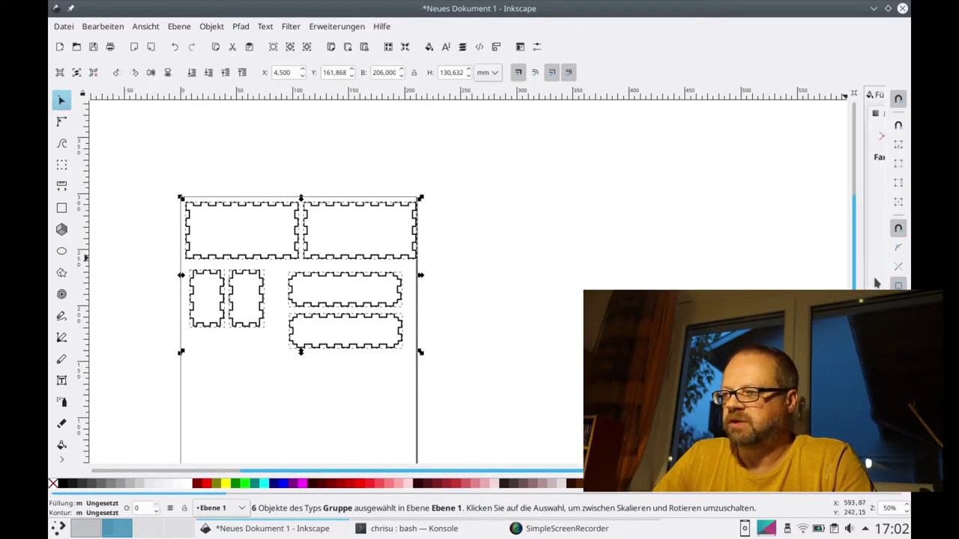
click(875, 279)
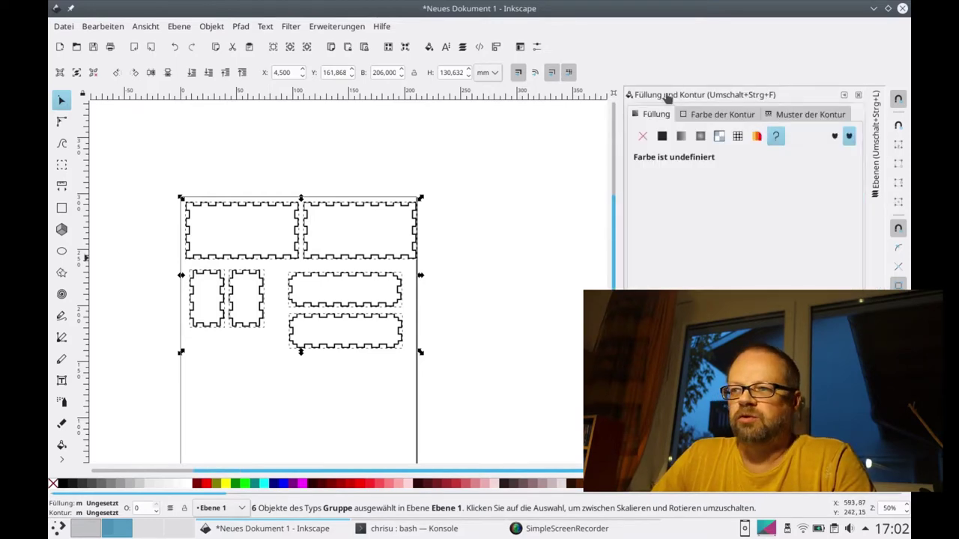
Step: Remove the panels' fill and give them a flat red (255,0,0) stroke
click(643, 138)
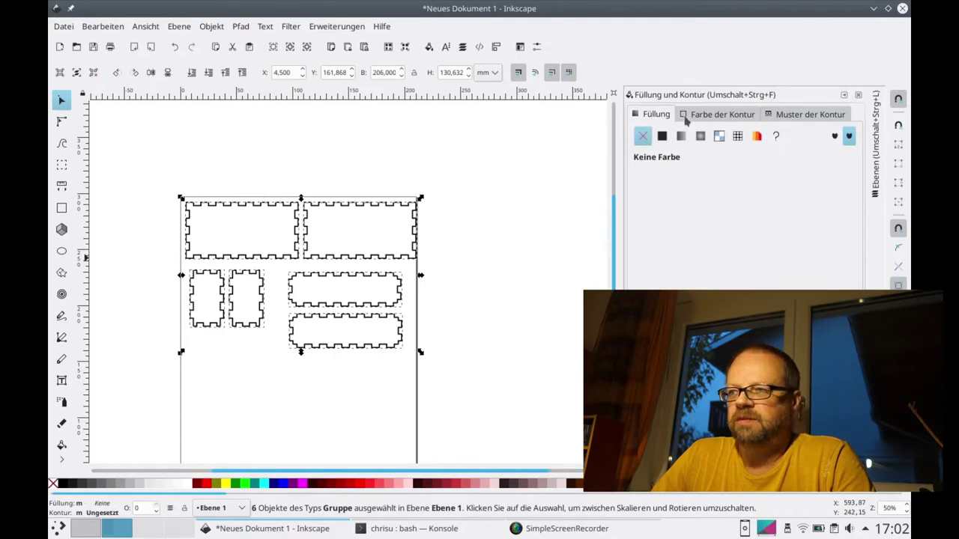
click(705, 116)
click(663, 136)
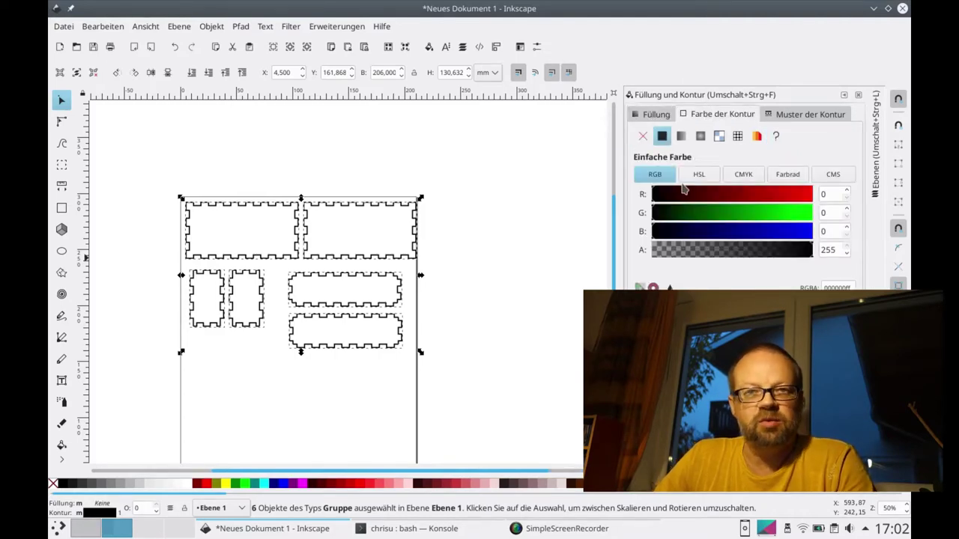
drag(689, 200, 866, 198)
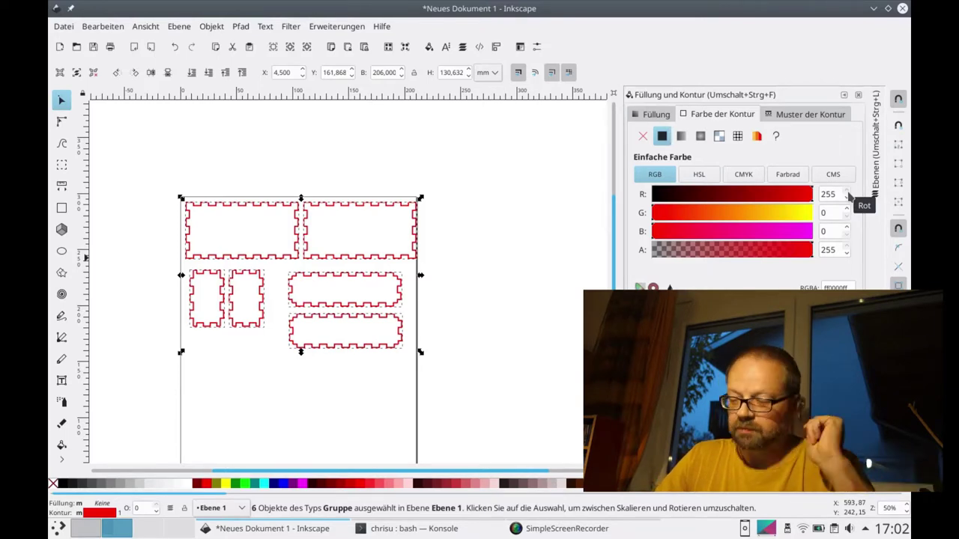
Step: Set the stroke width to 0.3 px and deselect the panels
click(798, 116)
click(809, 137)
click(809, 193)
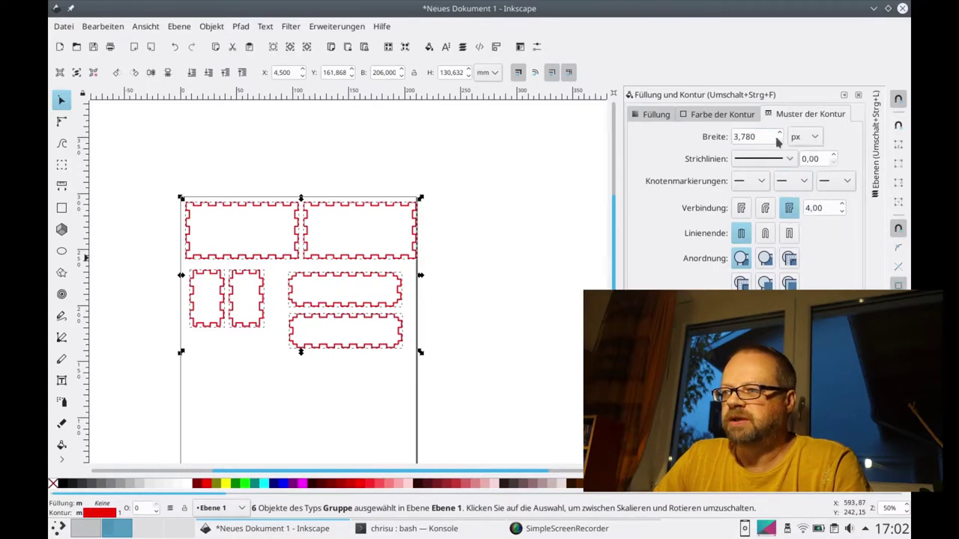
text(0,3)
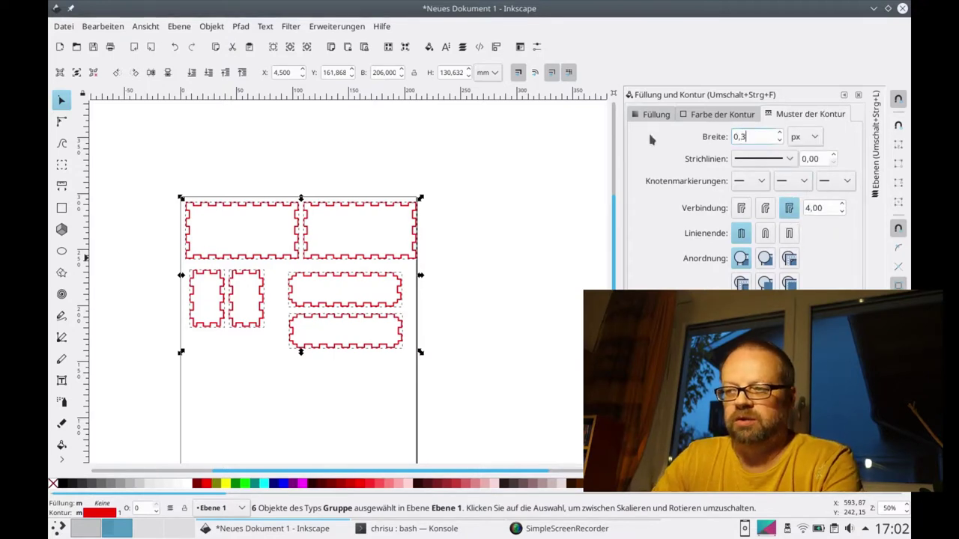
key(Return)
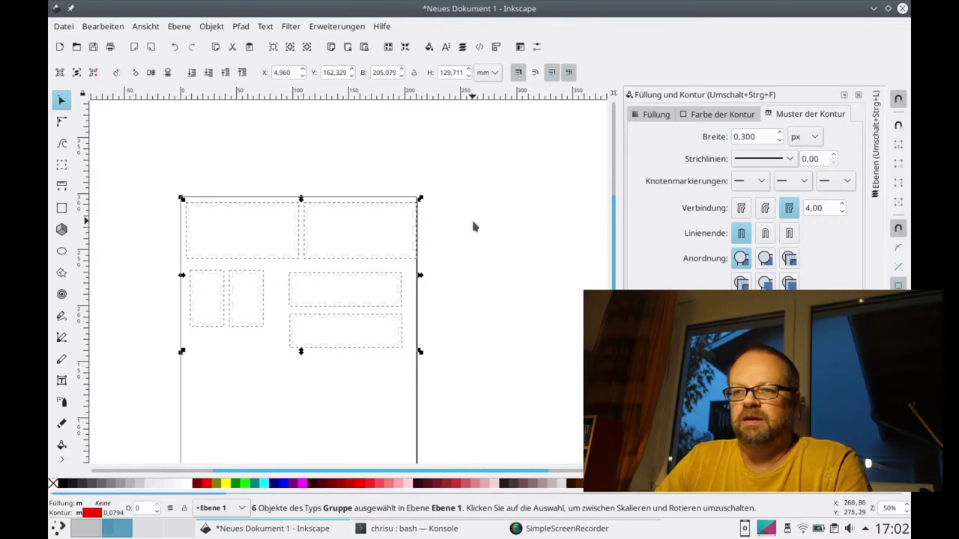
click(337, 237)
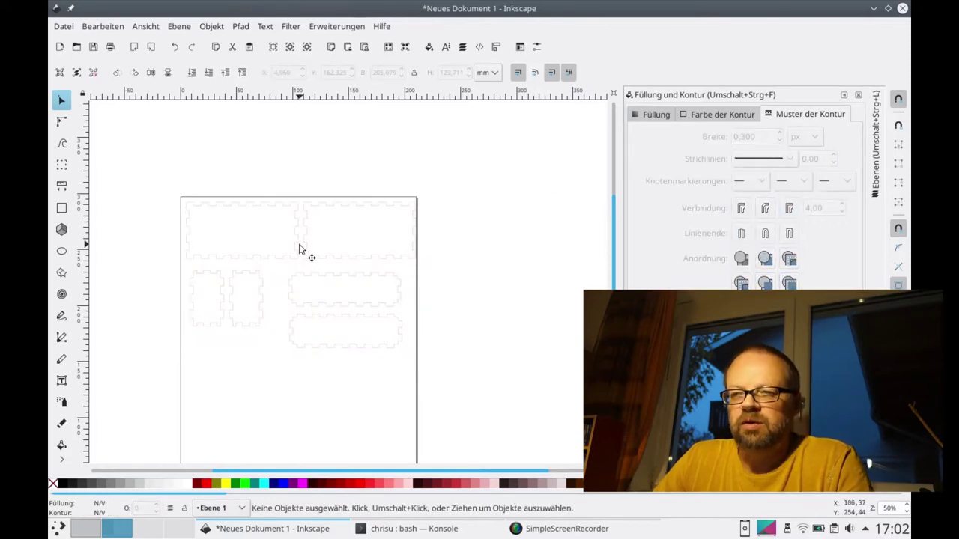
Step: Nudge the top-right large panel one step left toward the first panel, then deselect
ctrl+scroll(299, 250, up, 1)
ctrl+scroll(298, 250, up, 1)
scroll(298, 250, down, 2)
scroll(297, 250, left, 3)
scroll(297, 245, right, 1)
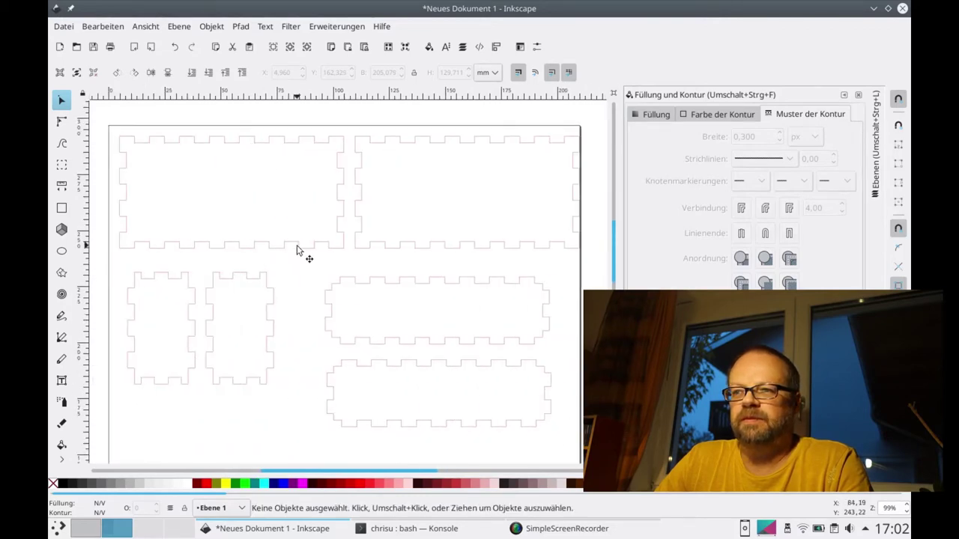
click(427, 144)
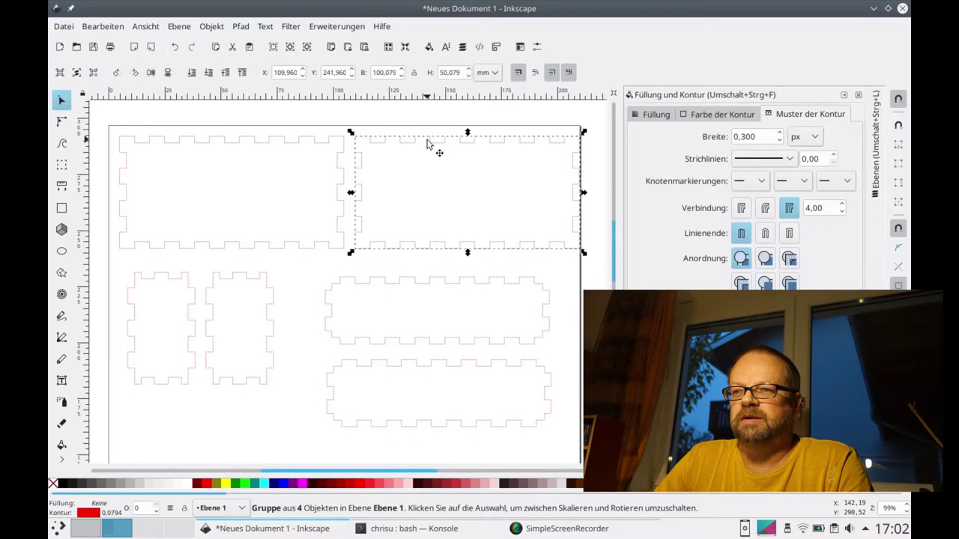
key(Left)
key(Left)
key(Left)
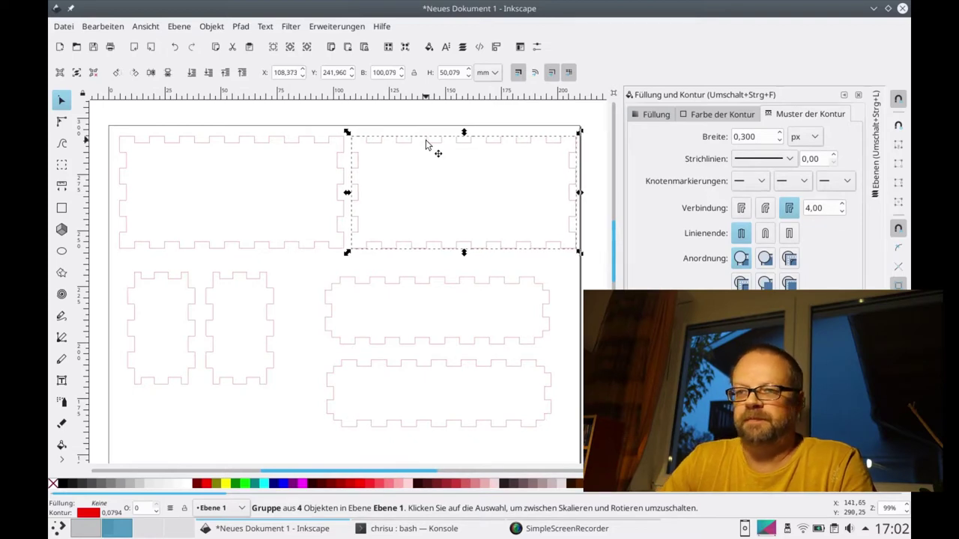
click(305, 117)
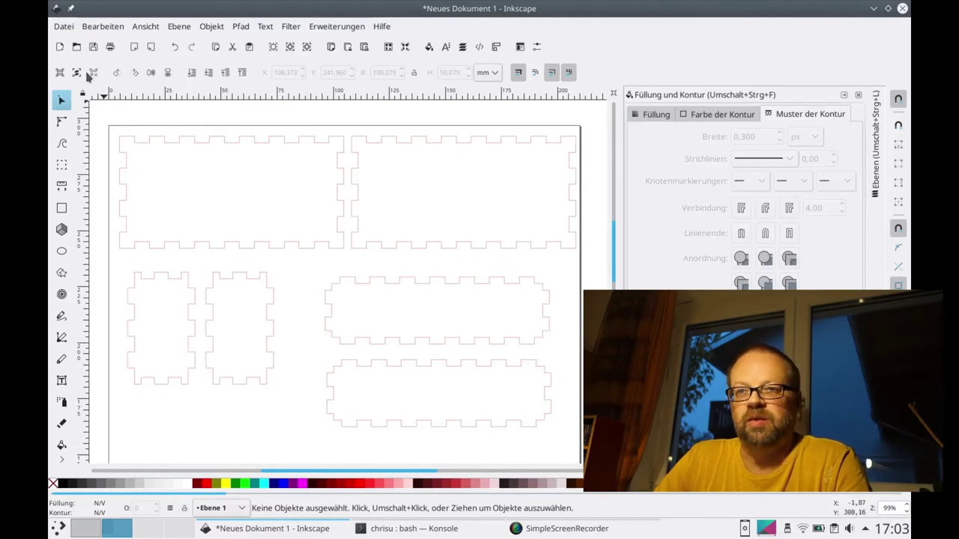
Step: Type the text 'Christian' inside the upper long panel and select it
click(61, 380)
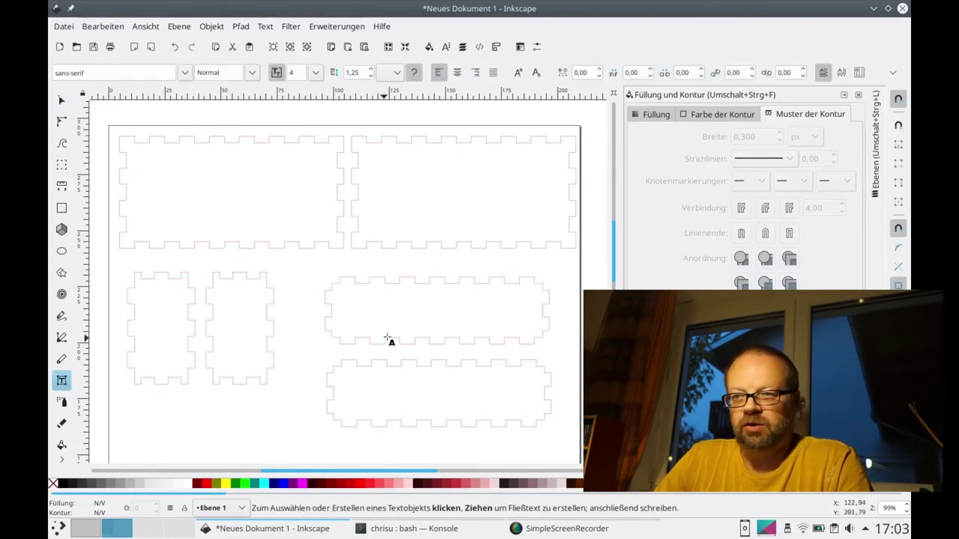
click(354, 318)
text(Christian)
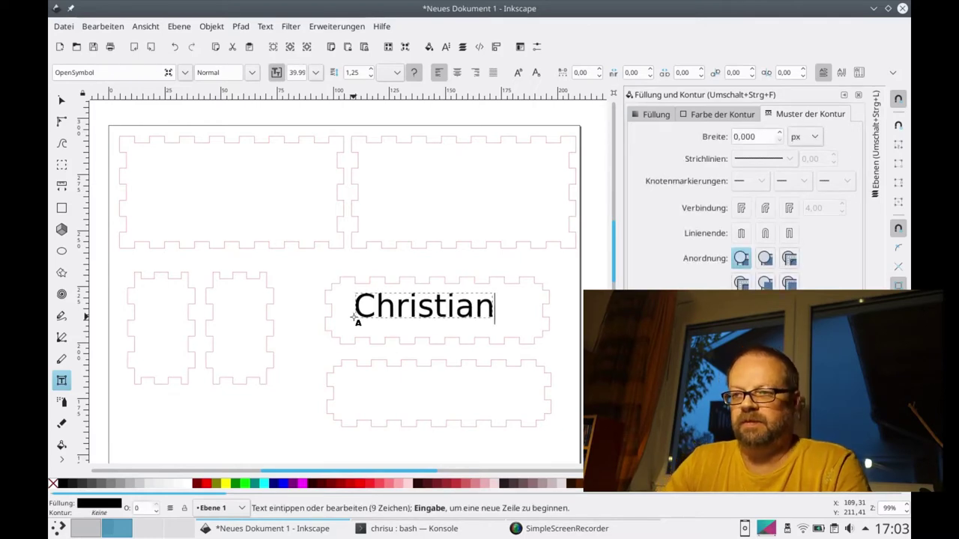
key(shift+Left)
key(shift+Left)
key(shift+Left)
key(shift+Left)
key(shift+Left)
key(shift+Left)
key(shift+Left)
key(shift+Left)
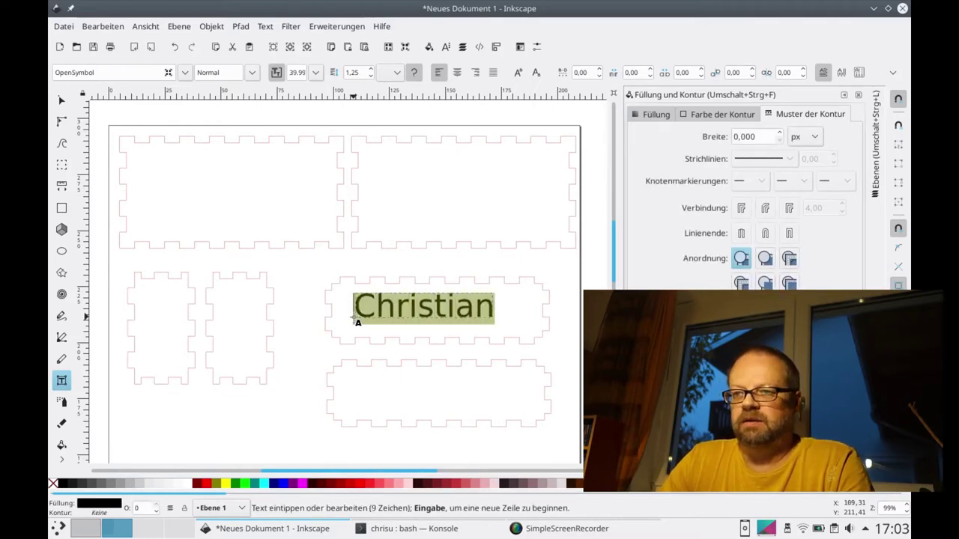
Step: Set the 'Christian' text in the TOBA font
click(183, 72)
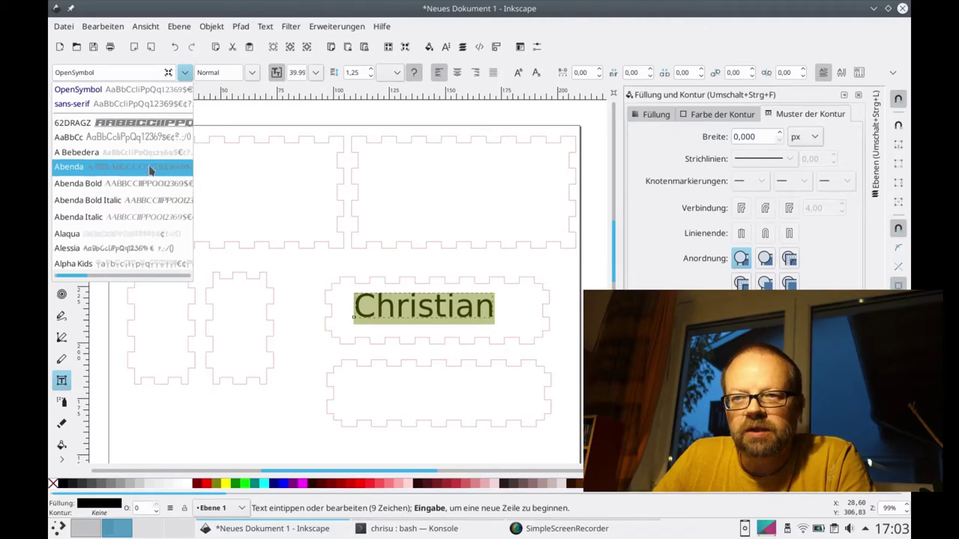
click(184, 72)
scroll(113, 218, down, 2)
scroll(112, 225, down, 5)
scroll(112, 224, down, 5)
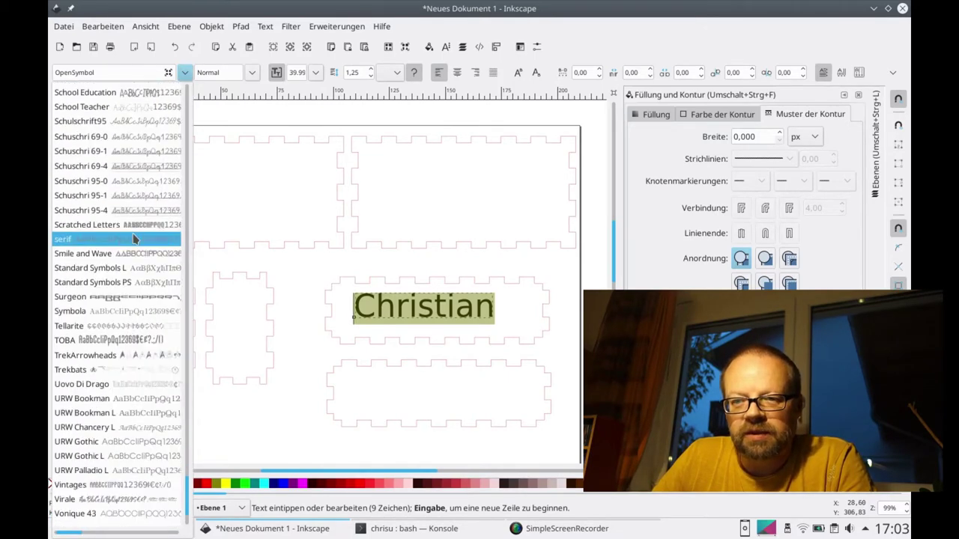
click(129, 342)
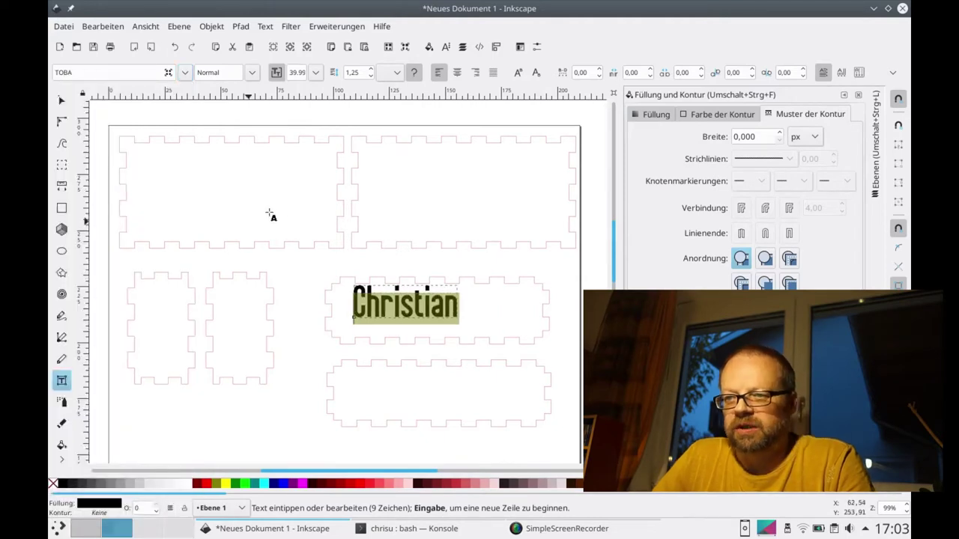
Step: Move the 'Christian' text into place on the upper long side panel
click(61, 103)
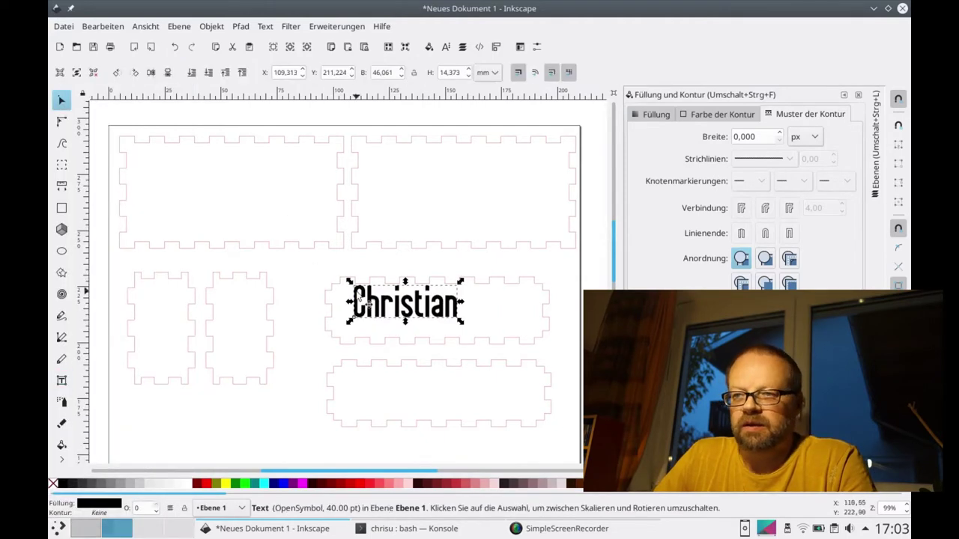
drag(376, 307, 408, 316)
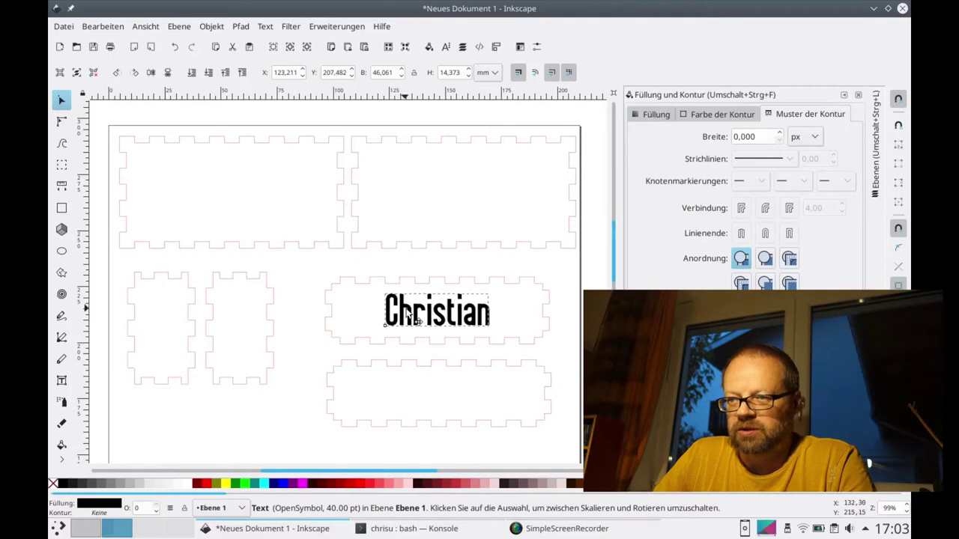
click(307, 266)
click(402, 309)
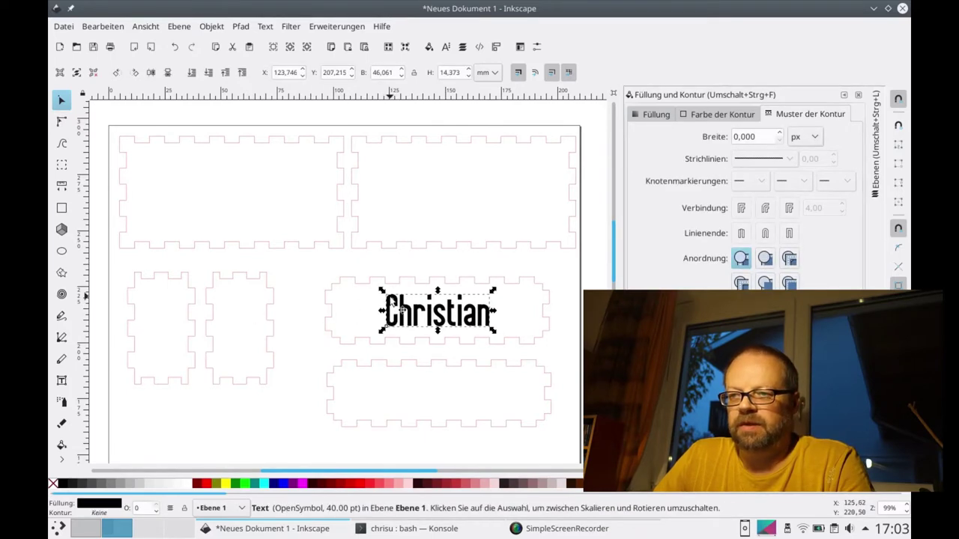
Step: Convert the 'Christian' text to paths with Object to Path and remove its fill
click(241, 26)
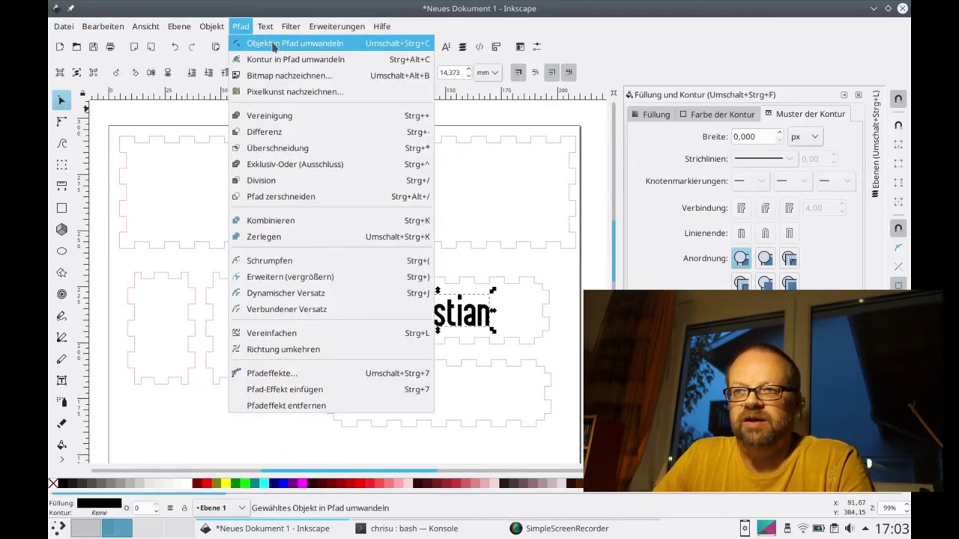
click(273, 45)
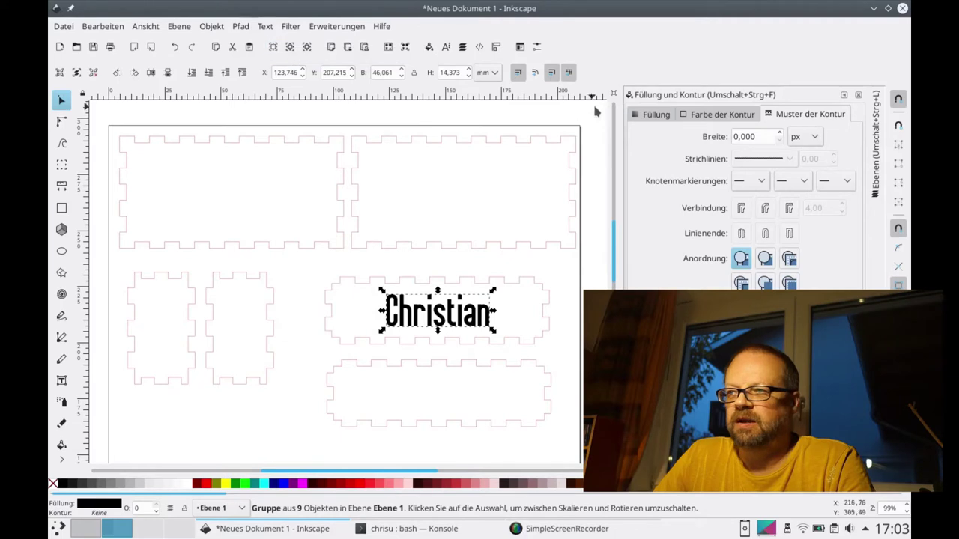
click(657, 115)
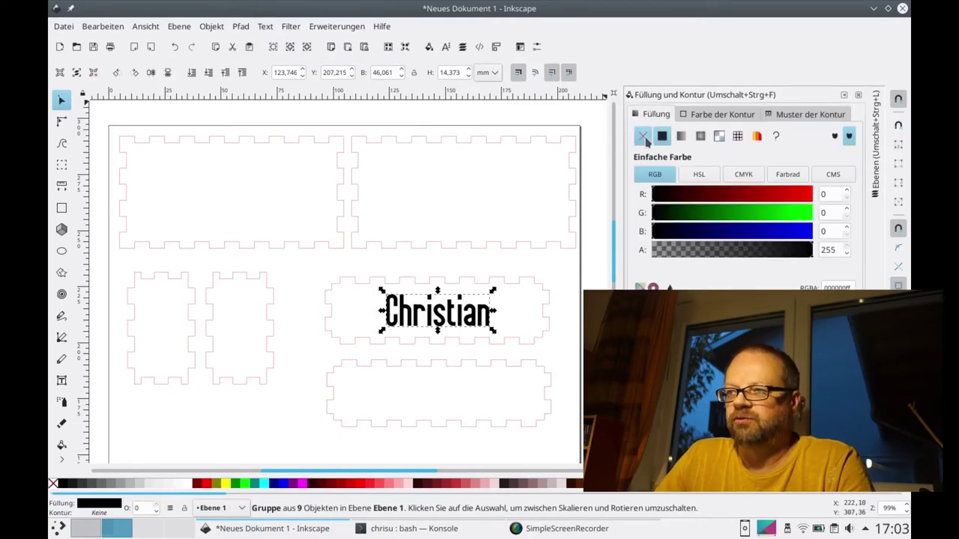
click(642, 135)
Step: Give the letters a flat pure blue (0,0,255) stroke 0.3 px wide
click(706, 116)
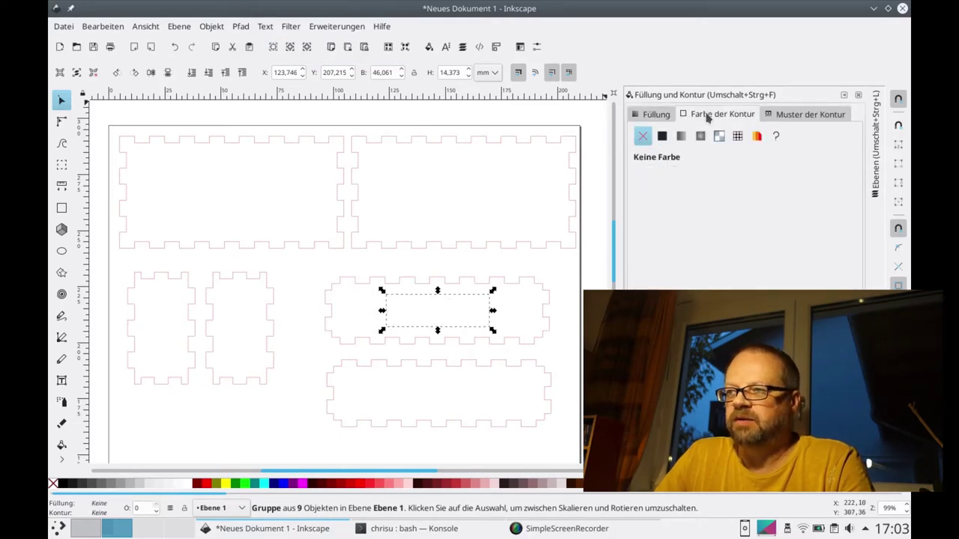
click(662, 137)
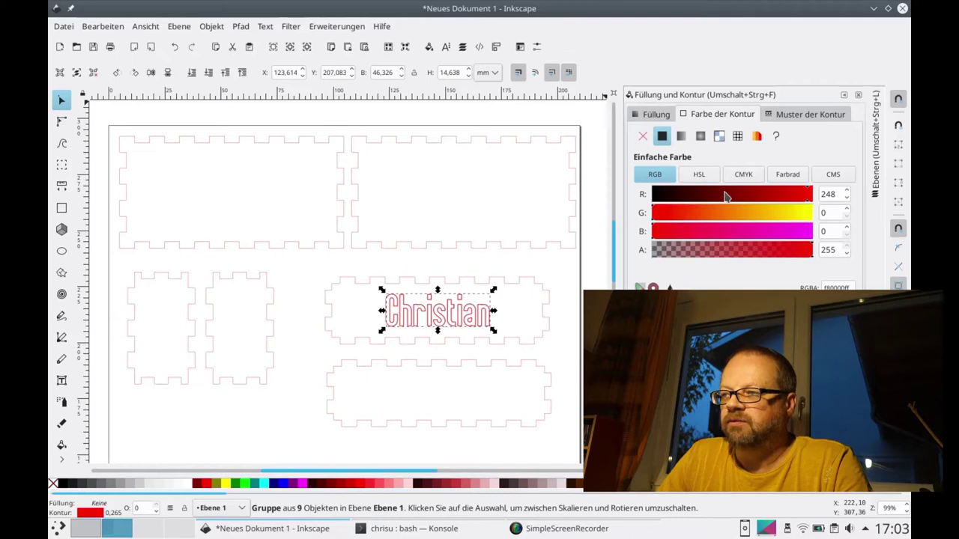
drag(758, 196, 509, 182)
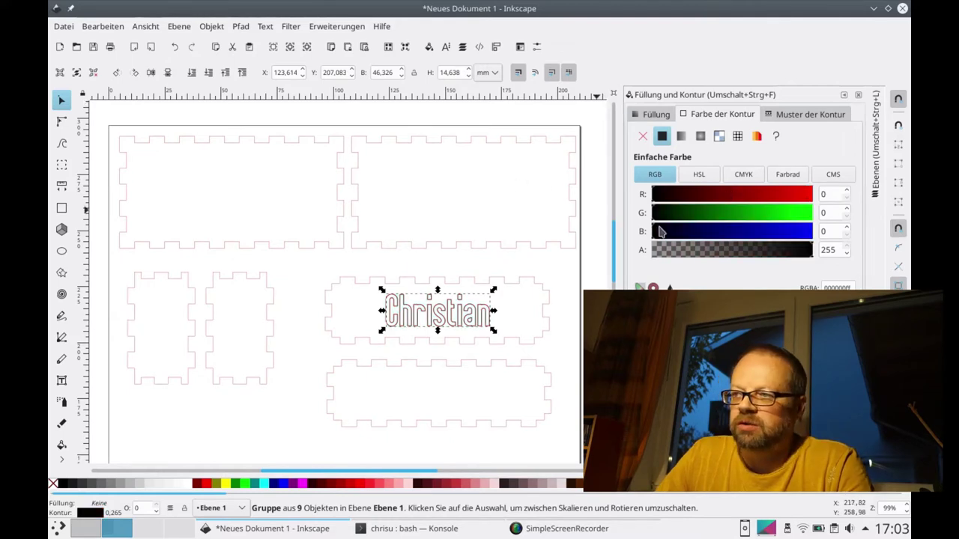
drag(771, 233, 875, 233)
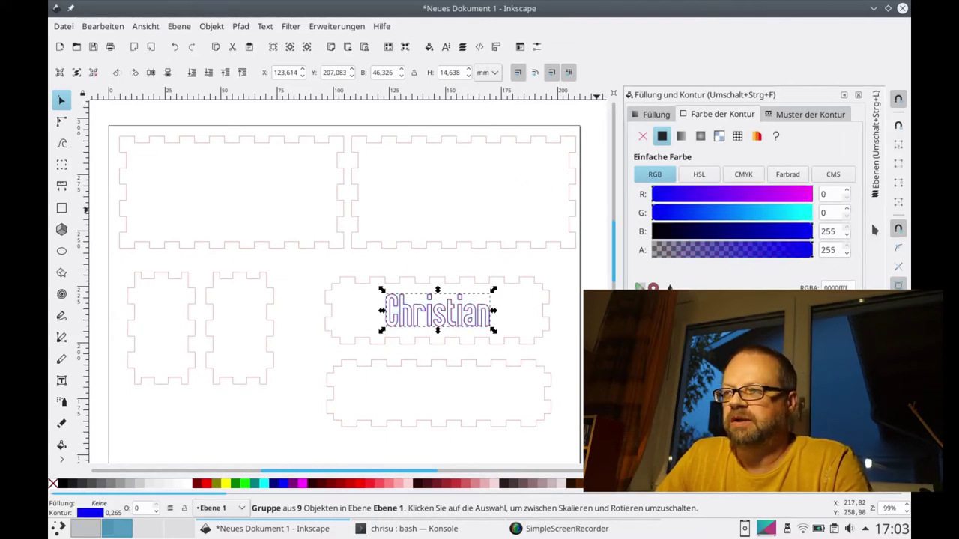
click(800, 115)
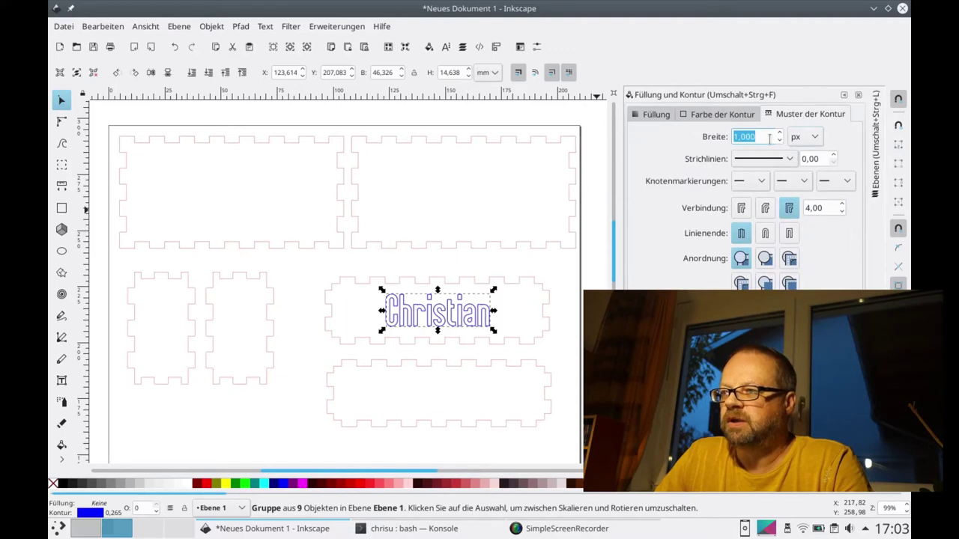
text(0,3)
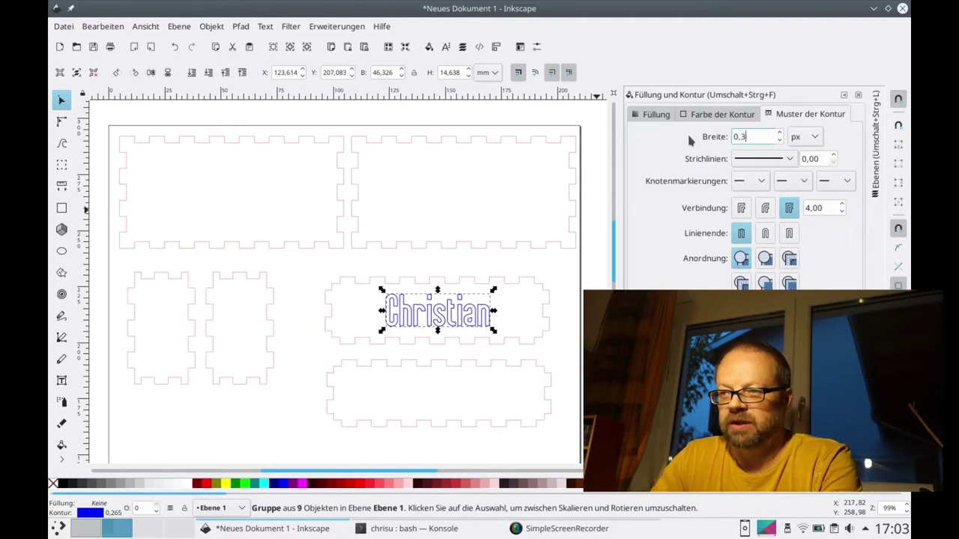
key(Return)
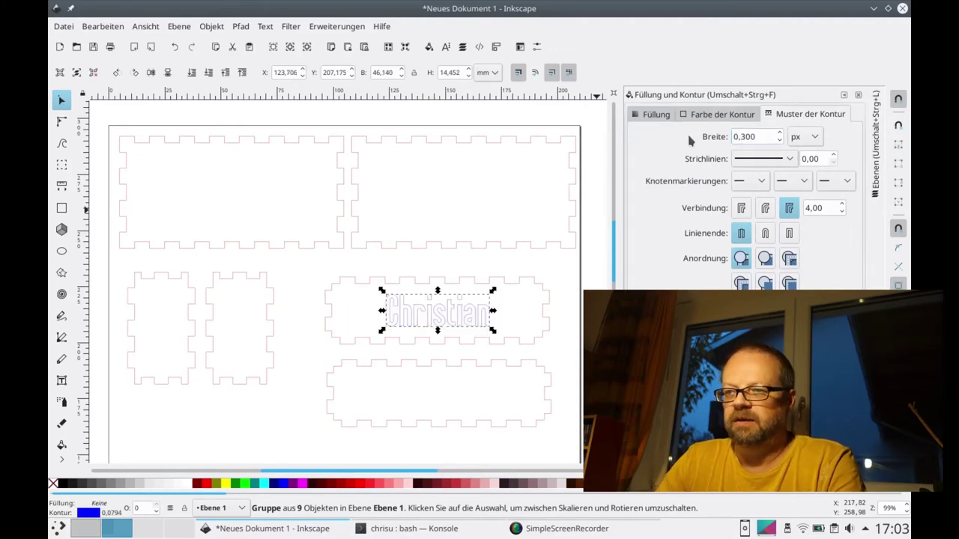
click(470, 268)
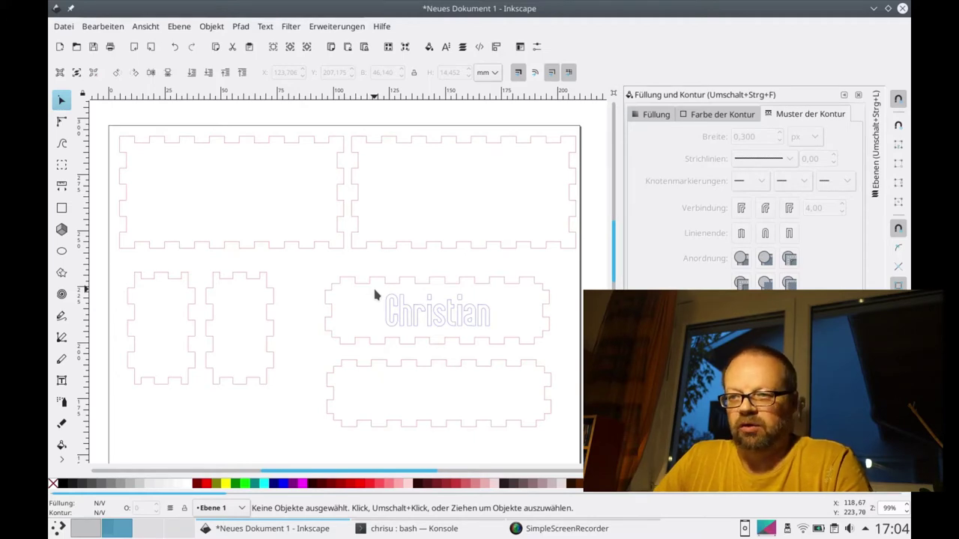
Step: Paste a copy of the 'Christian' outline, flip it vertically, and move it onto the lower panel
click(424, 316)
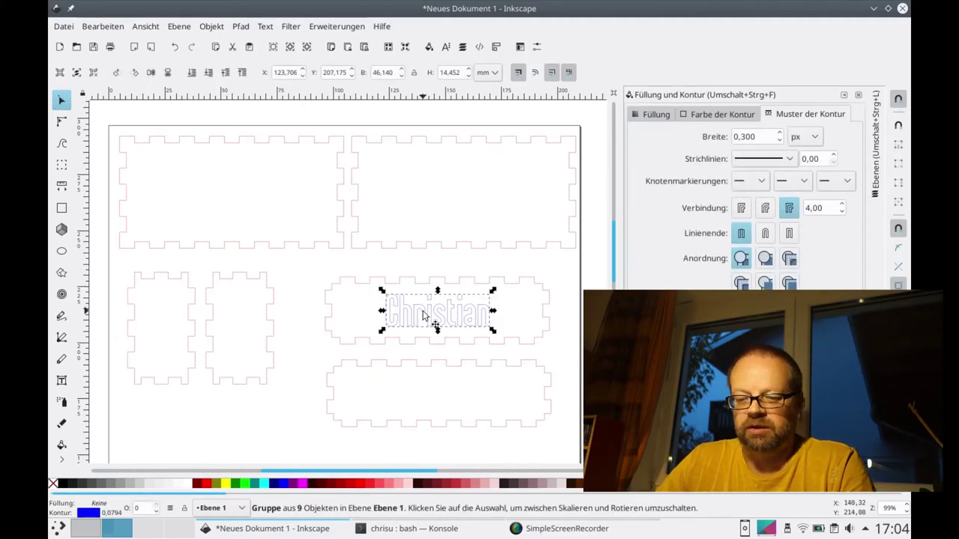
click(412, 398)
key(ctrl+v)
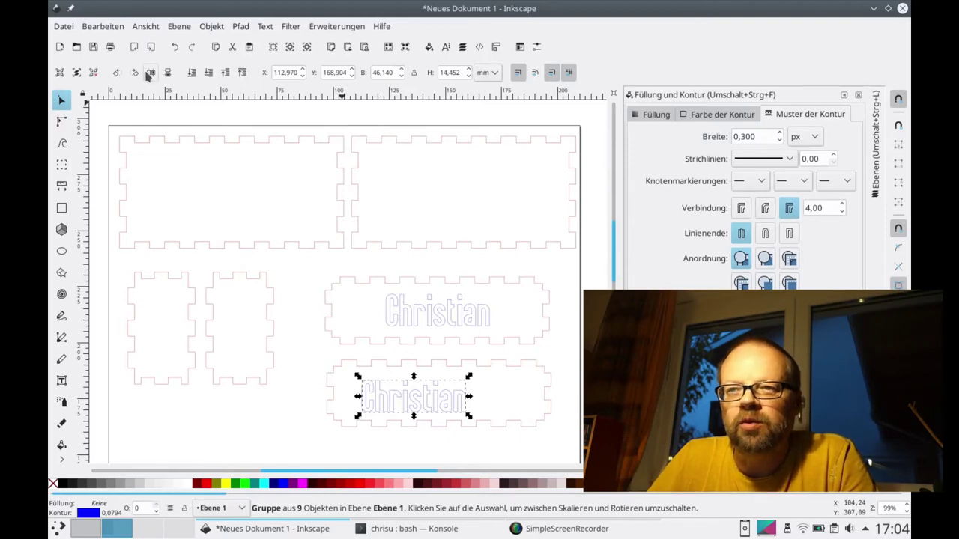
click(169, 73)
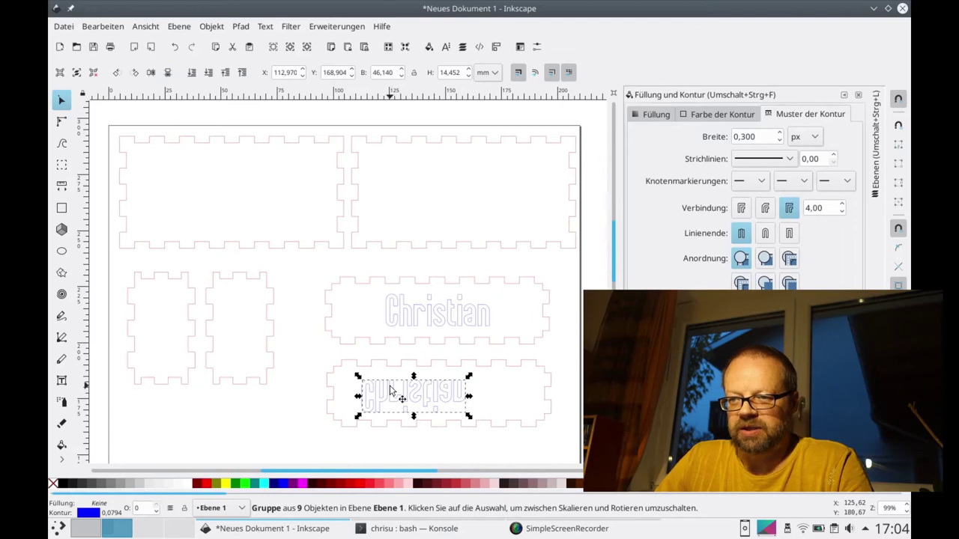
drag(389, 389, 418, 398)
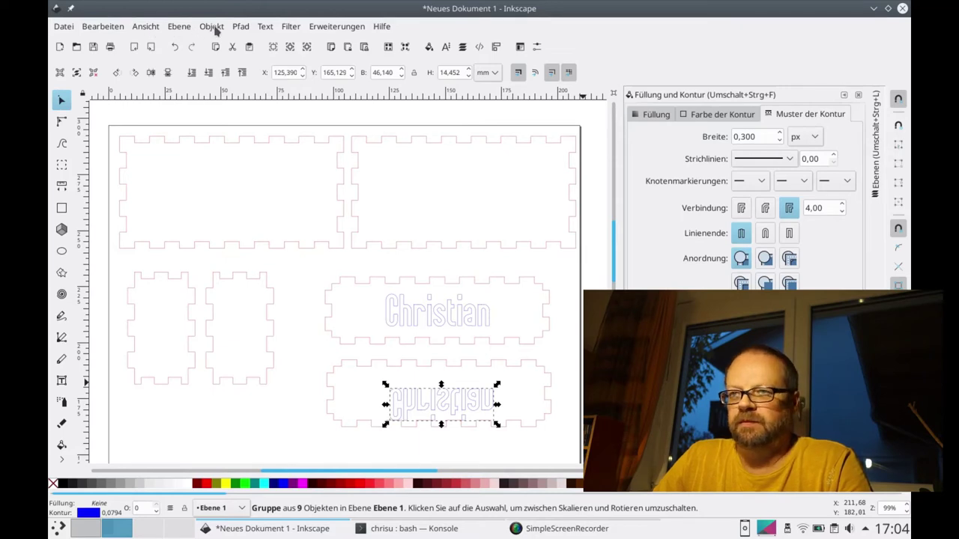
click(181, 27)
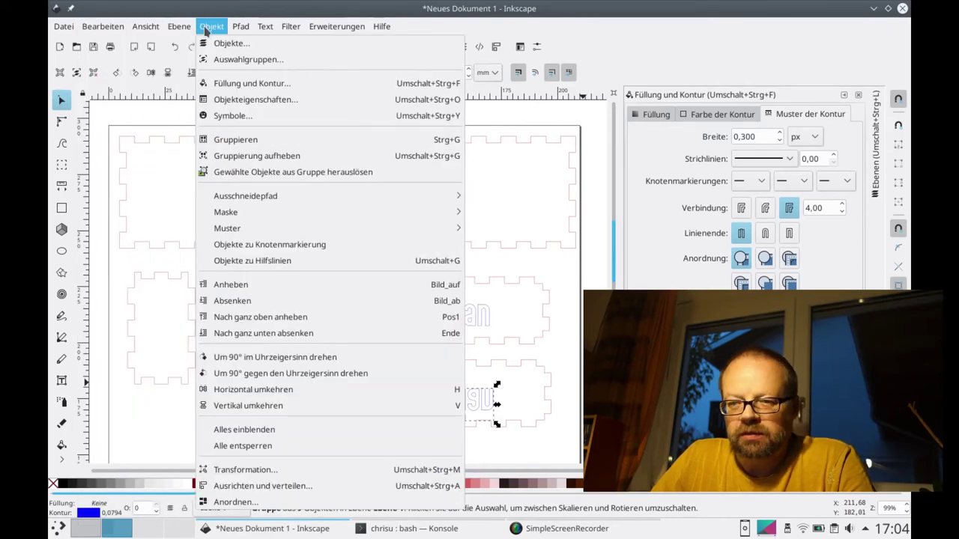
Step: In Align and Distribute, centre the mirrored and upper 'Christian' outlines horizontally and vertically within their panels
click(245, 488)
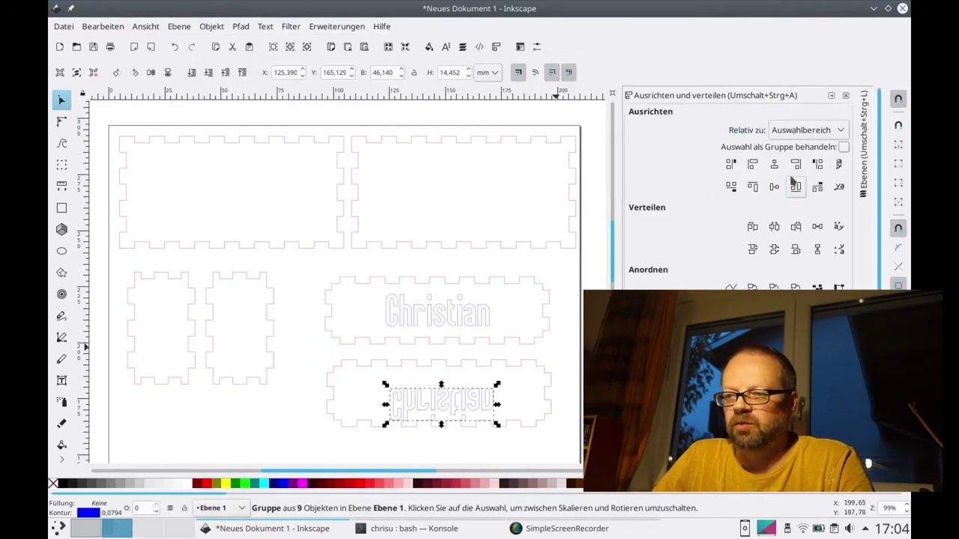
mouse_move(299, 442)
mouse_down()
mouse_move(495, 447)
mouse_move(577, 357)
mouse_up()
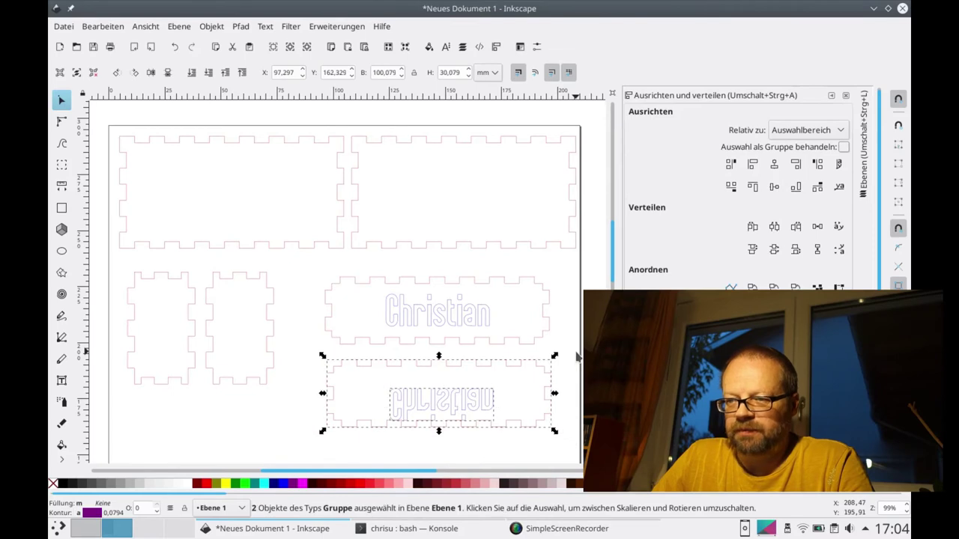
click(775, 169)
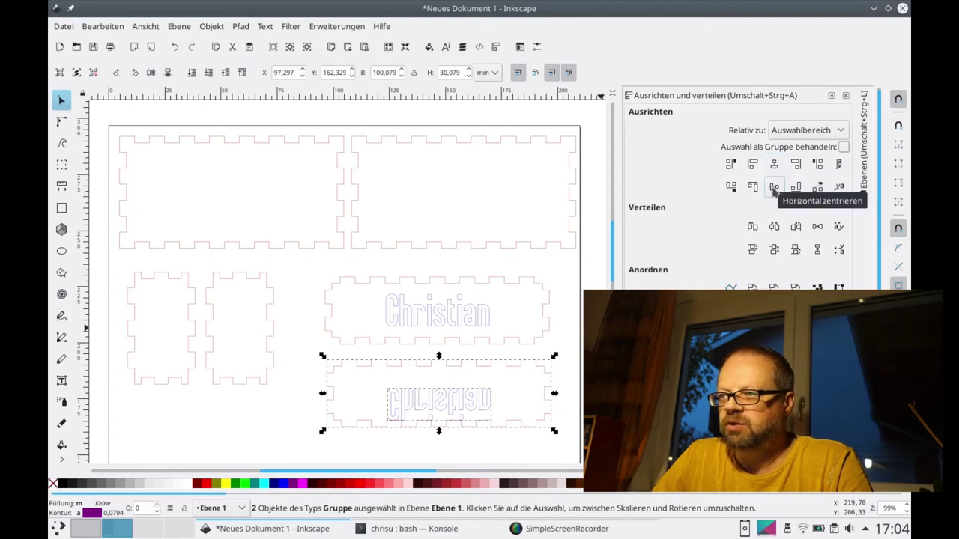
click(775, 189)
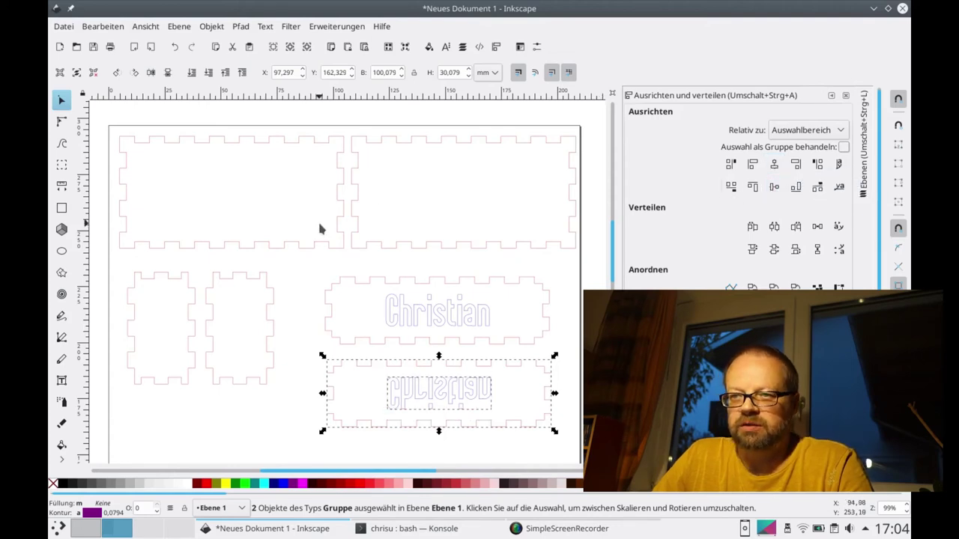
drag(301, 262, 570, 360)
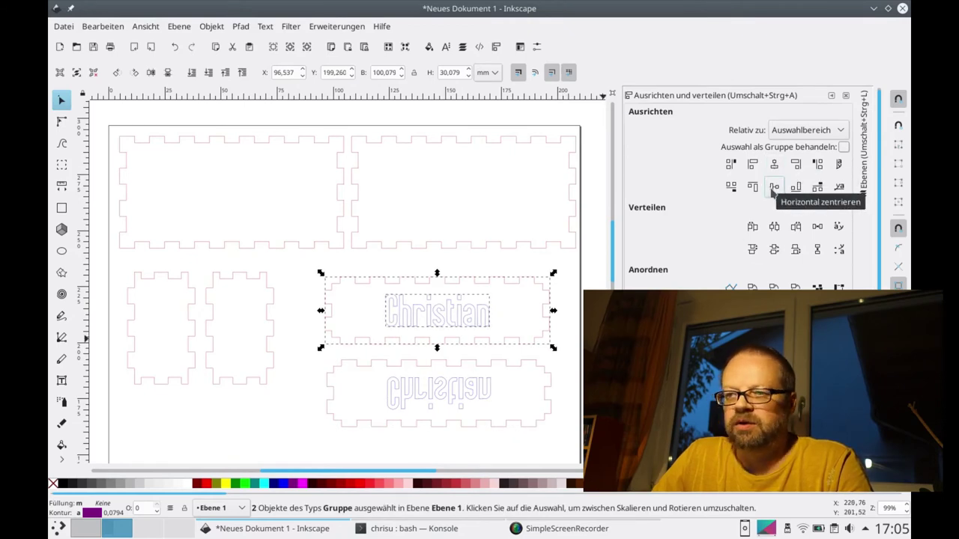
click(290, 341)
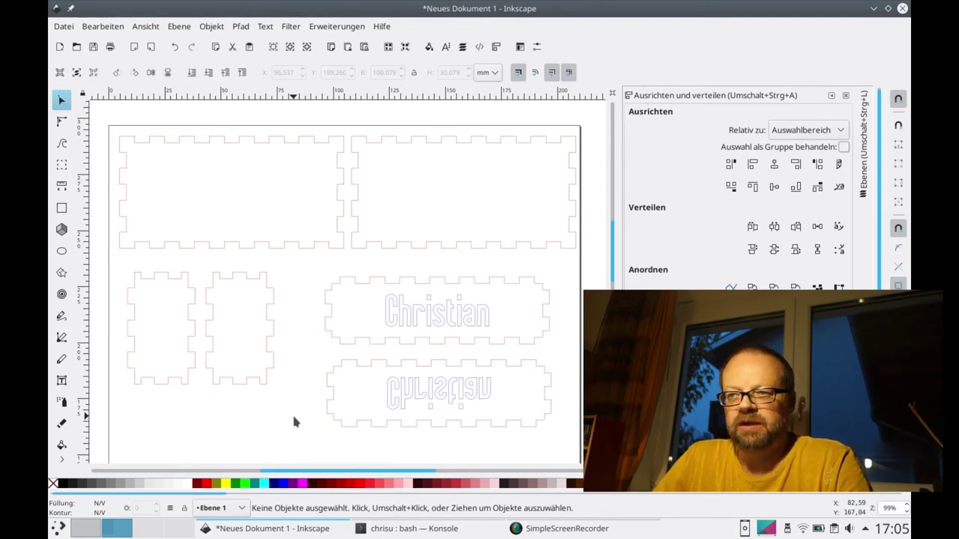
Step: Launch Extensions > Laser Tools > Tabbed Box Maker and move its dialog to the left
click(333, 27)
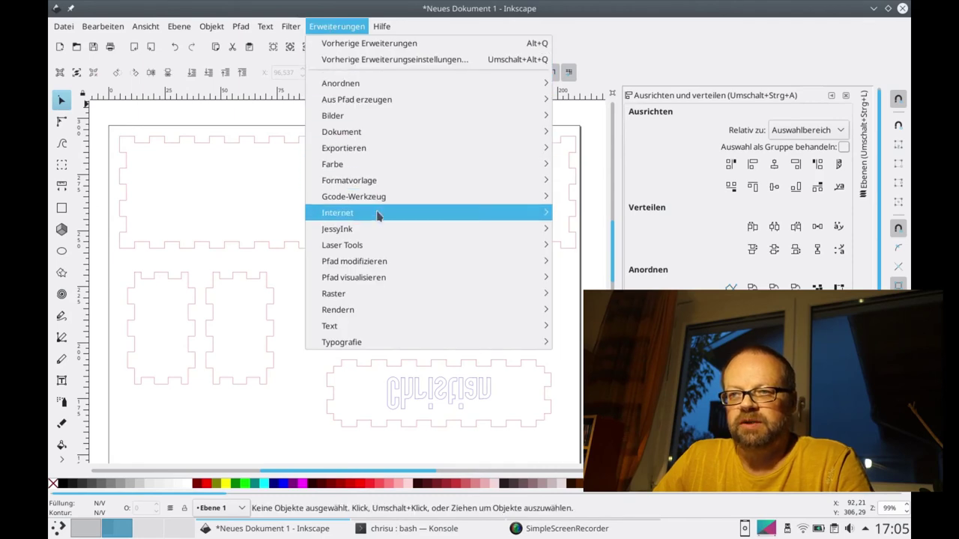
mouse_move(342, 245)
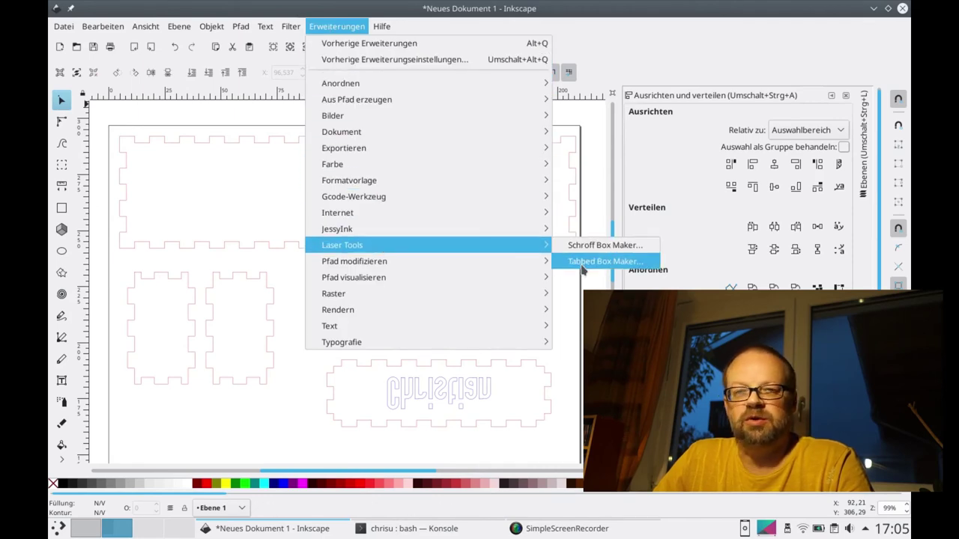
click(583, 268)
drag(507, 47, 219, 32)
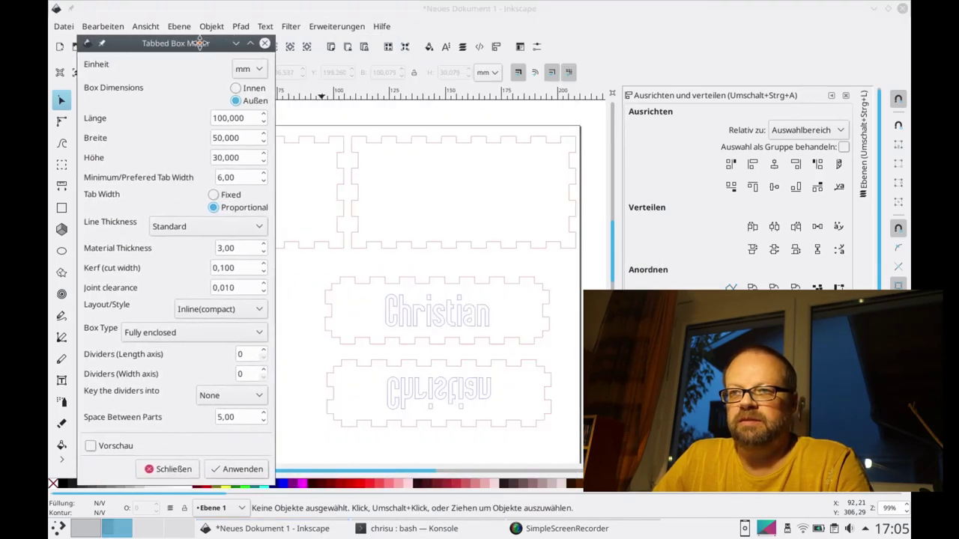